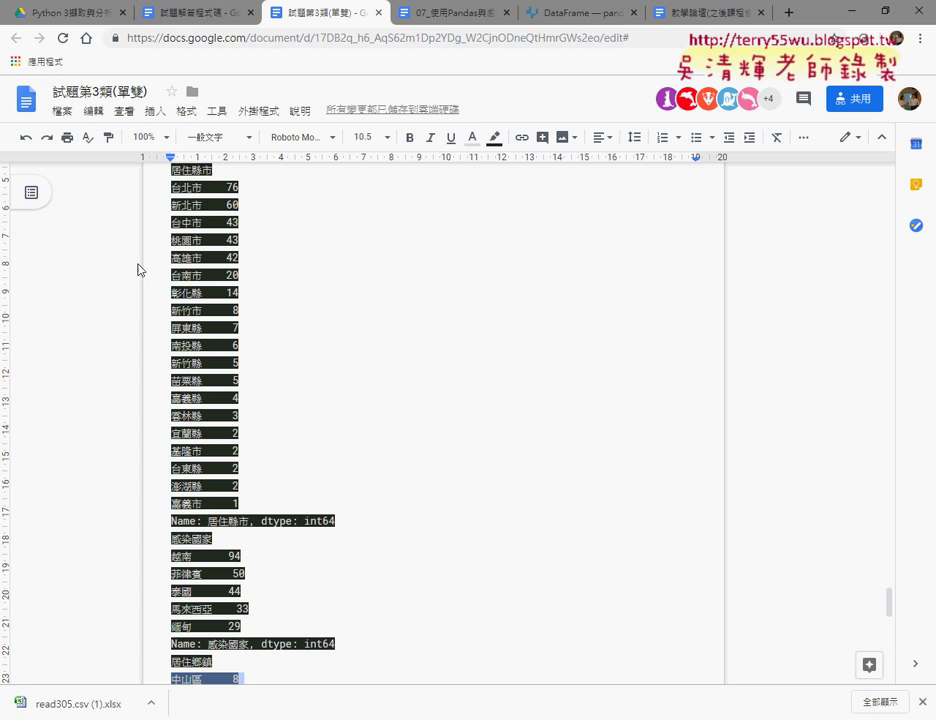
- Review the expected 居住縣市 case counts, including 台北市's 76, in the expected output
{"action": "scroll", "coordinate": [138, 267], "scroll_direction": "up", "scroll_amount": 1}
{"action": "left_click_drag", "start_coordinate": [174, 260], "coordinate": [279, 573]}
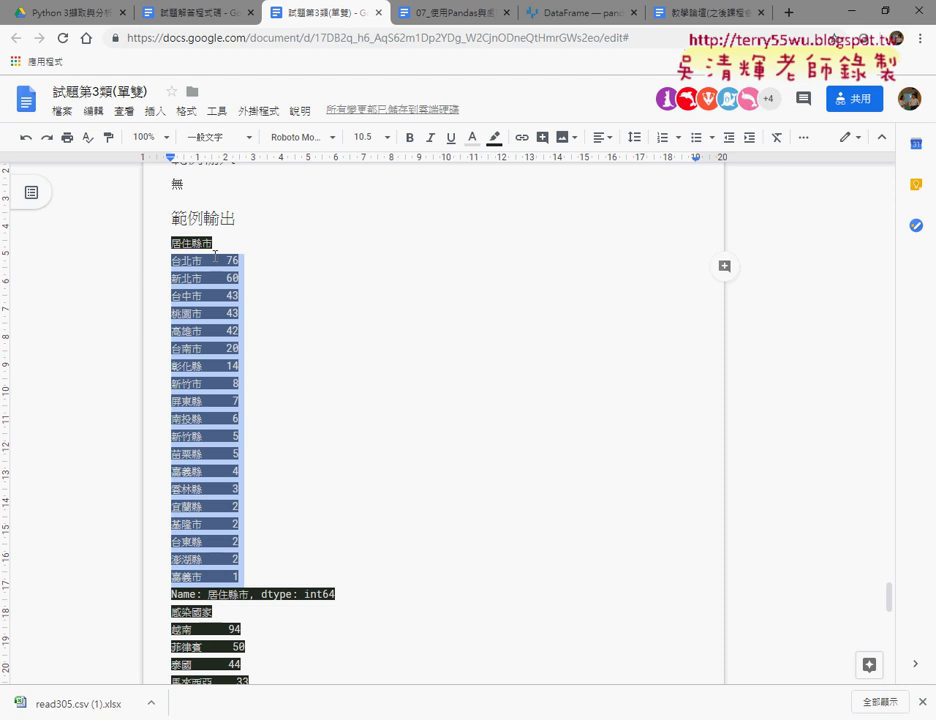
{"action": "left_click_drag", "start_coordinate": [212, 243], "coordinate": [164, 245]}
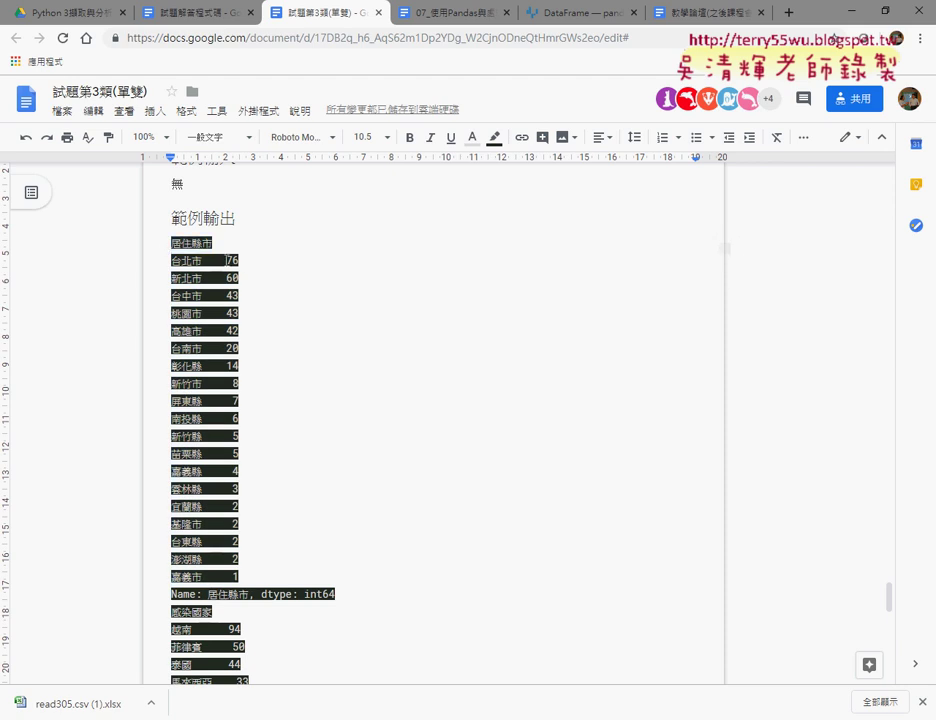
{"action": "left_click_drag", "start_coordinate": [224, 261], "coordinate": [241, 263]}
- Insert a new pivot table from the read305.csv case data on a new sheet
{"action": "left_click", "coordinate": [240, 719]}
{"action": "left_click", "coordinate": [230, 697]}
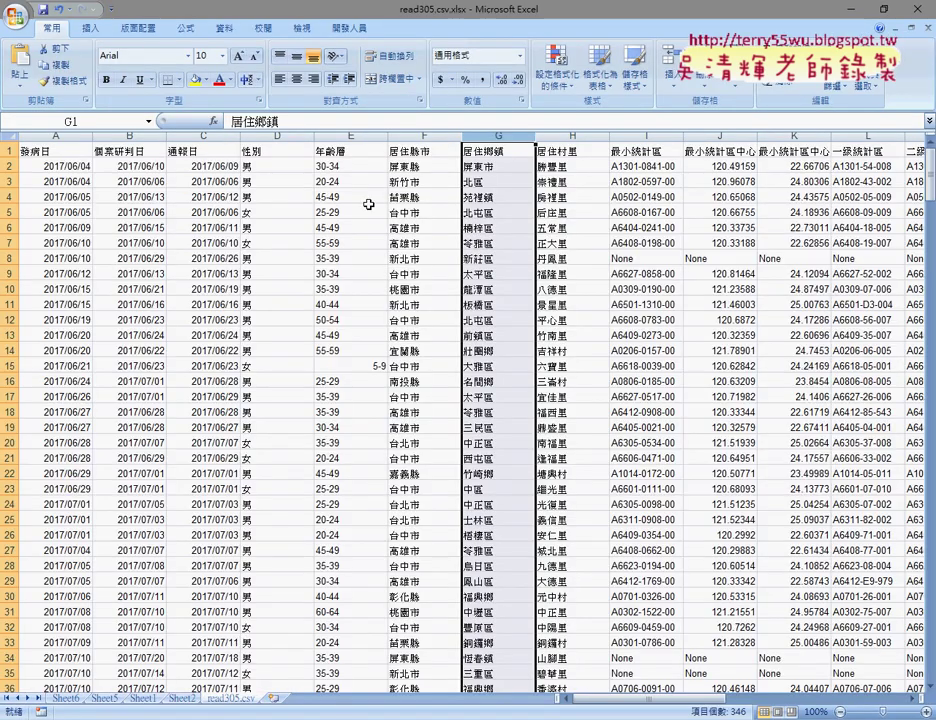
{"action": "left_click", "coordinate": [307, 227]}
{"action": "key", "text": "alt"}
{"action": "key", "text": "n"}
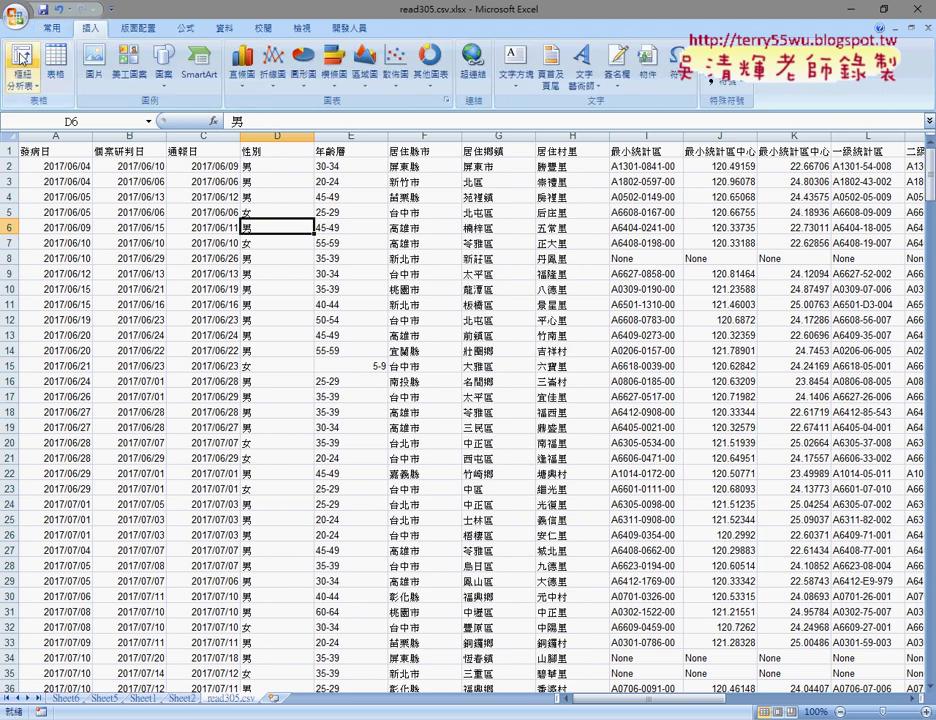
{"action": "key", "text": "v"}
{"action": "left_click", "coordinate": [405, 309]}
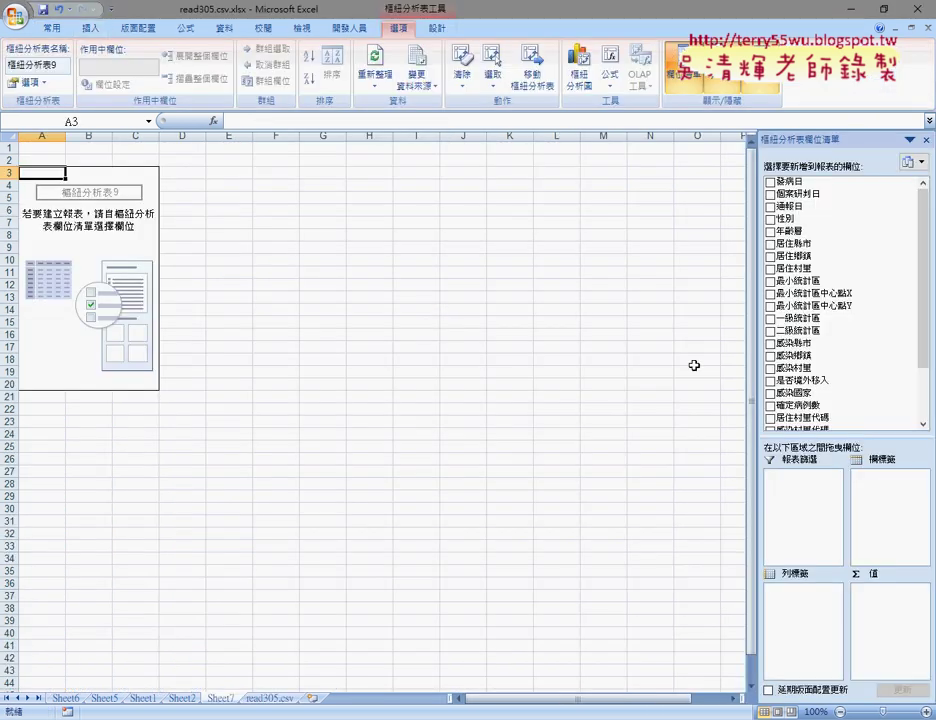
- Count cases per 居住縣市 in the pivot and sort counties from most to fewest
{"action": "left_click_drag", "start_coordinate": [800, 243], "coordinate": [790, 598]}
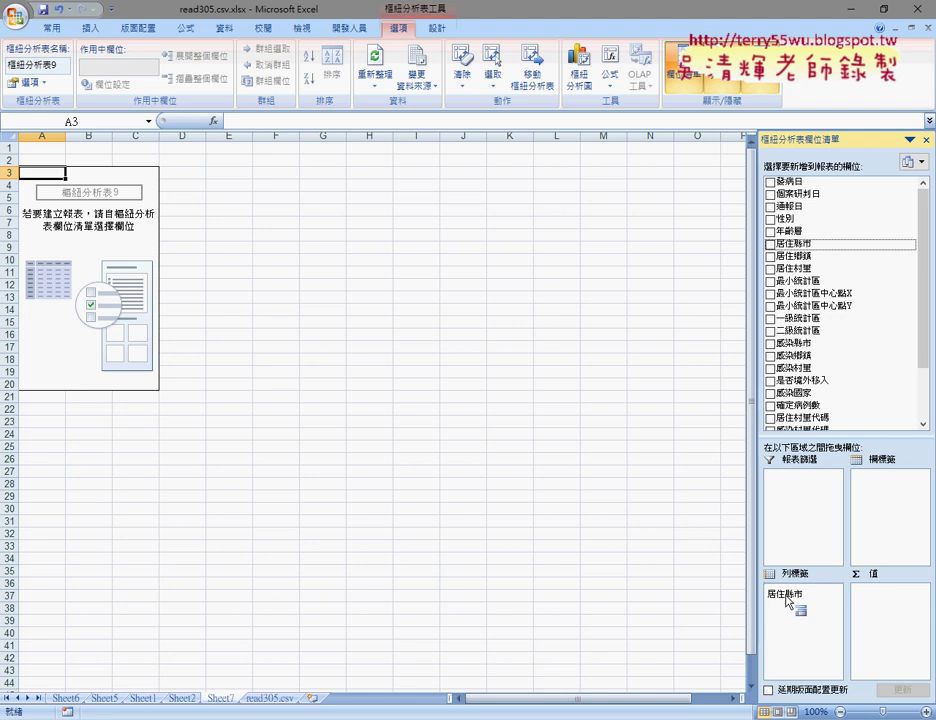
{"action": "left_click_drag", "start_coordinate": [800, 243], "coordinate": [880, 600]}
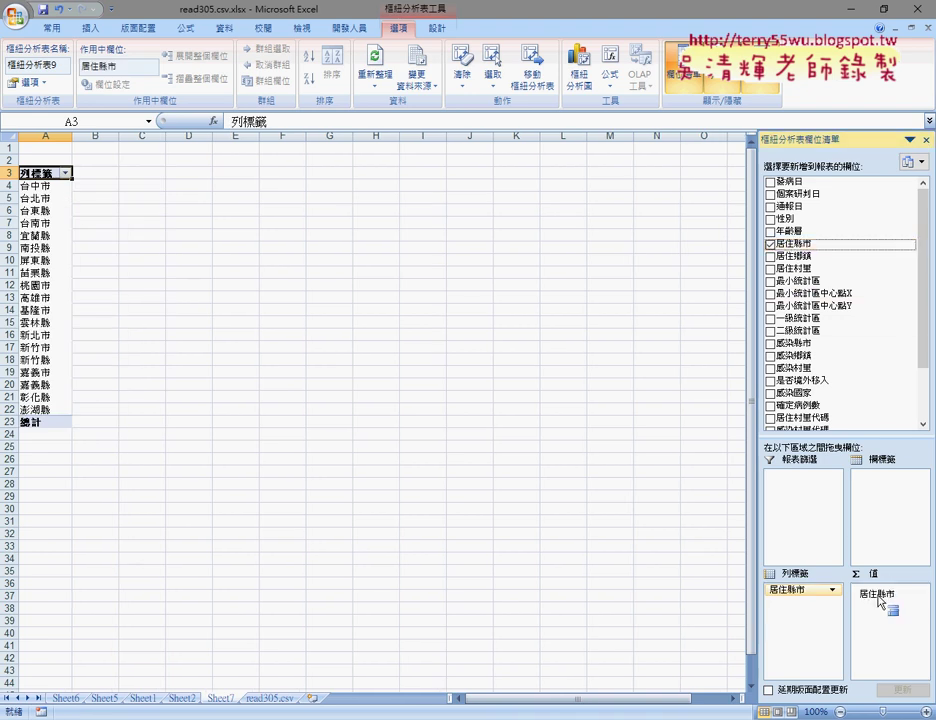
{"action": "left_click_drag", "start_coordinate": [880, 600], "coordinate": [880, 600]}
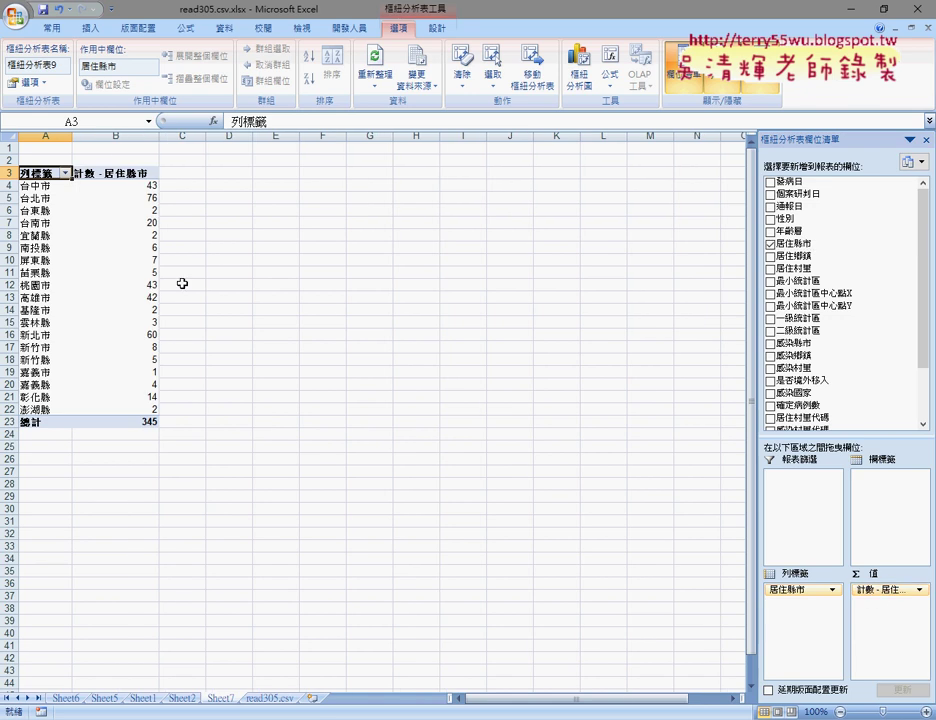
{"action": "left_click", "coordinate": [121, 186]}
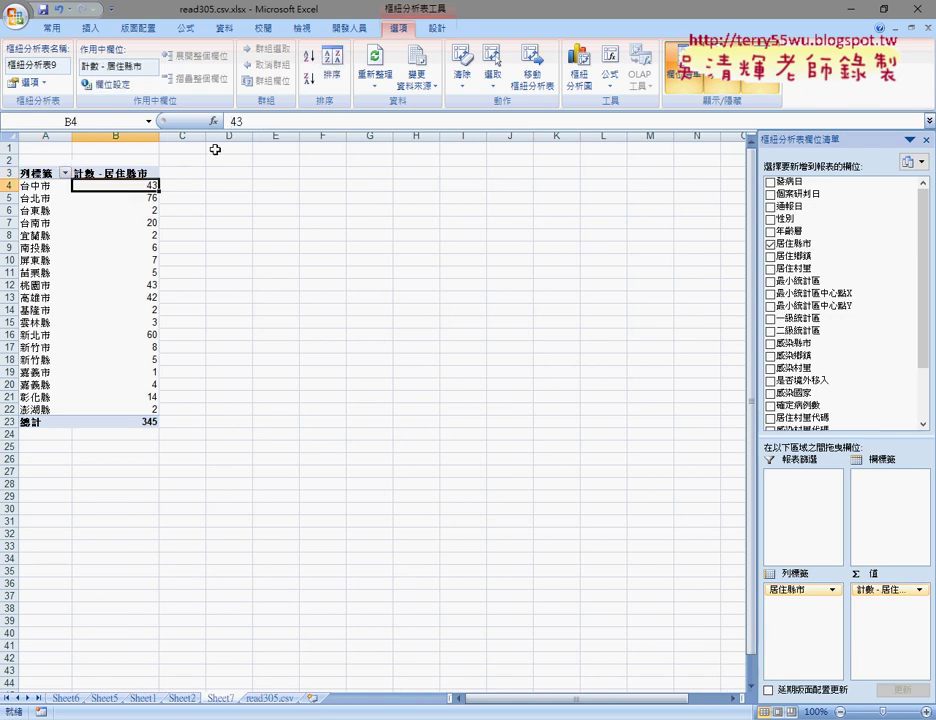
{"action": "left_click", "coordinate": [309, 77]}
{"action": "mouse_move", "coordinate": [102, 246]}
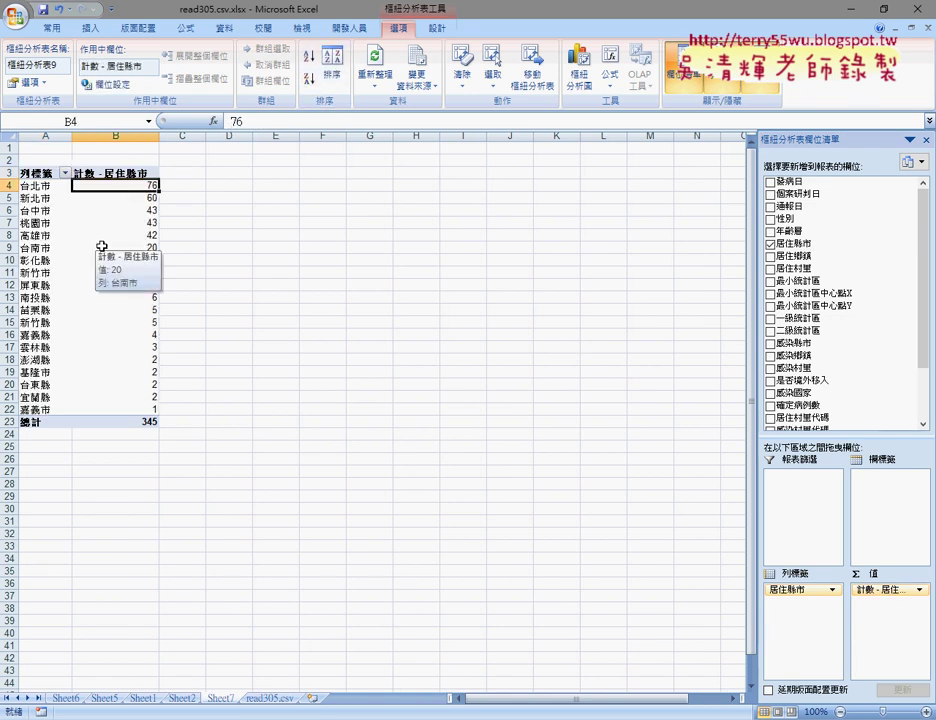
{"action": "left_click", "coordinate": [65, 173]}
{"action": "mouse_move", "coordinate": [80, 277]}
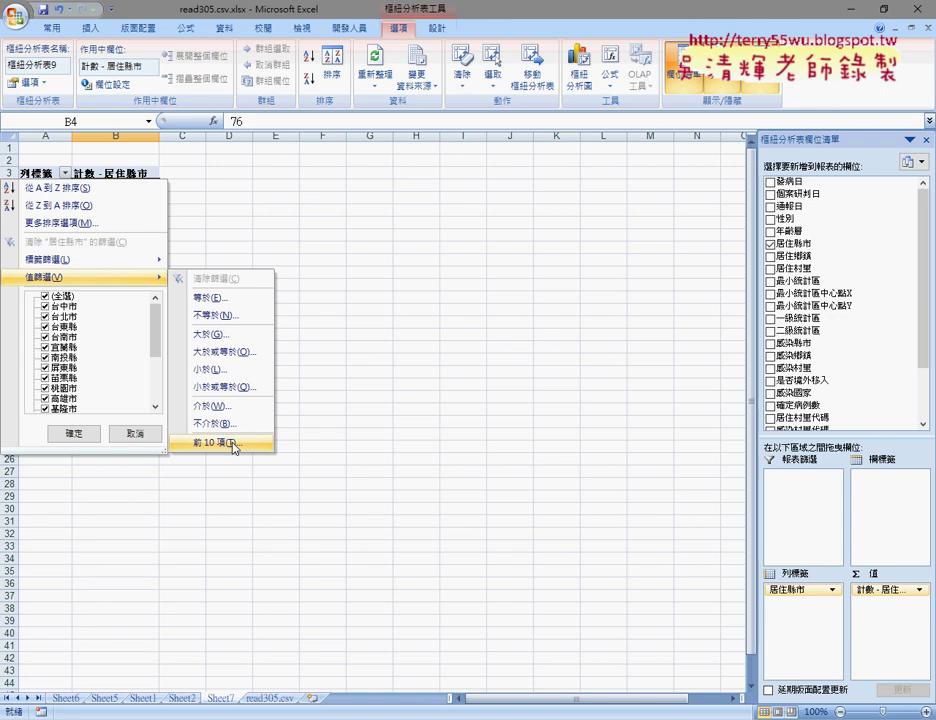
{"action": "left_click", "coordinate": [233, 447]}
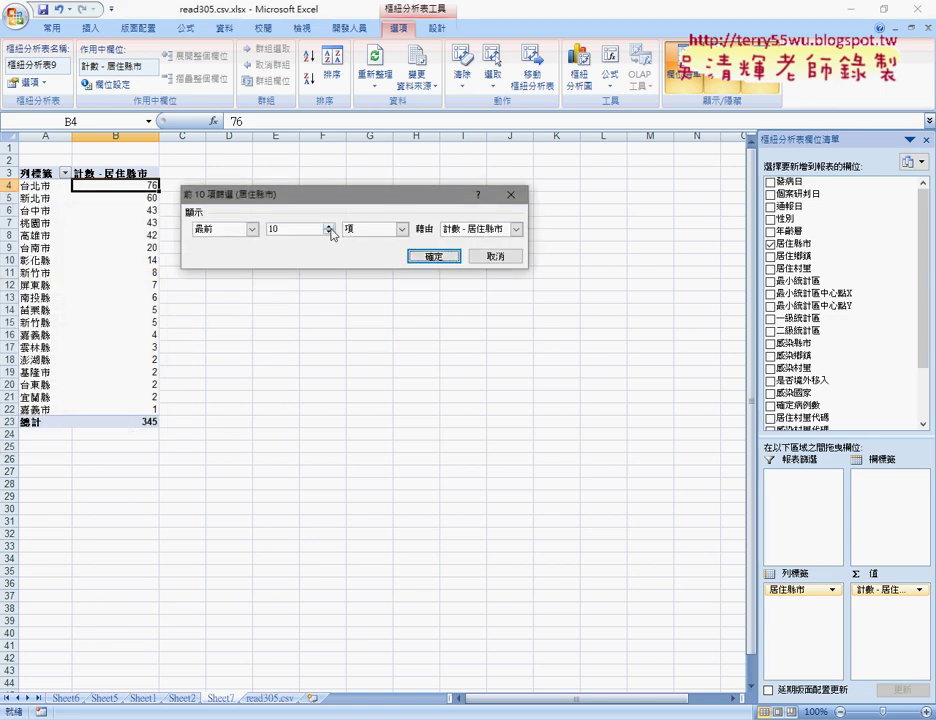
{"action": "left_click", "coordinate": [329, 233]}
{"action": "left_click", "coordinate": [432, 256]}
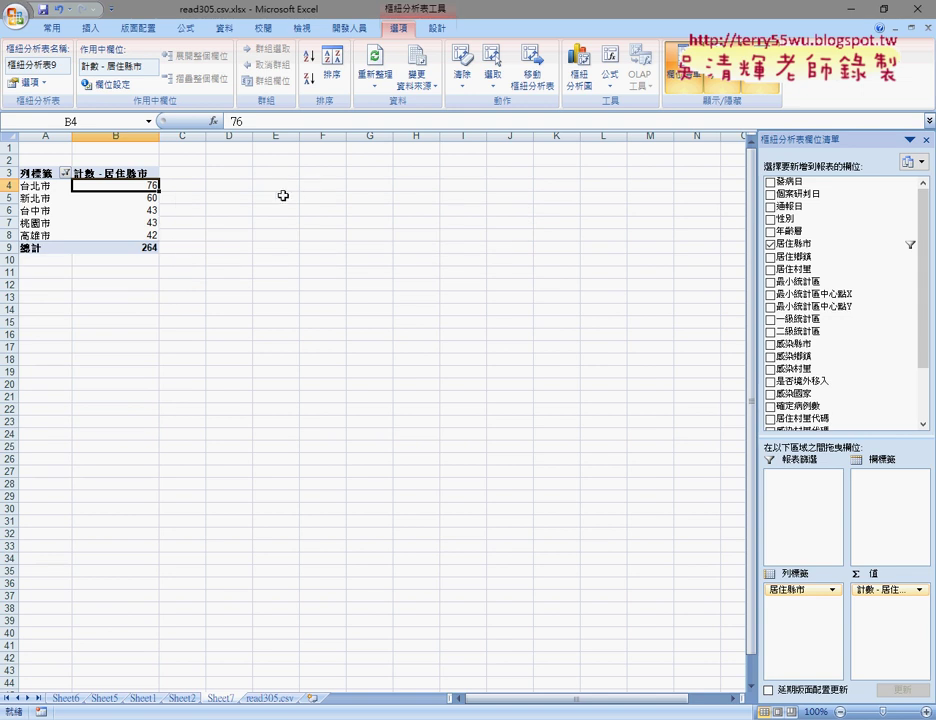
{"action": "left_click", "coordinate": [63, 175]}
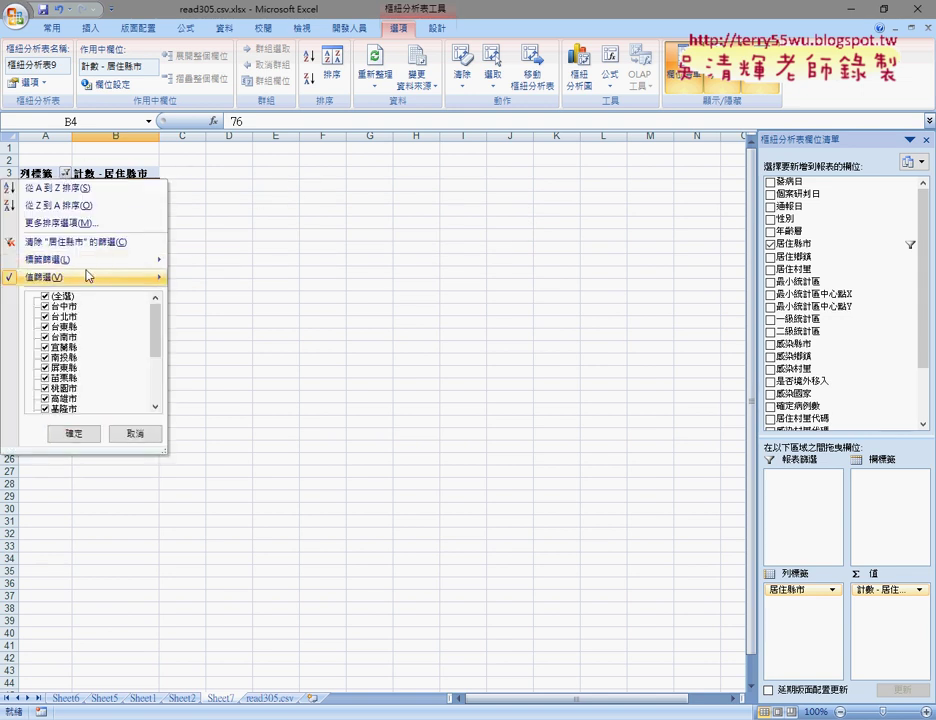
{"action": "mouse_move", "coordinate": [92, 276]}
{"action": "left_click", "coordinate": [215, 442]}
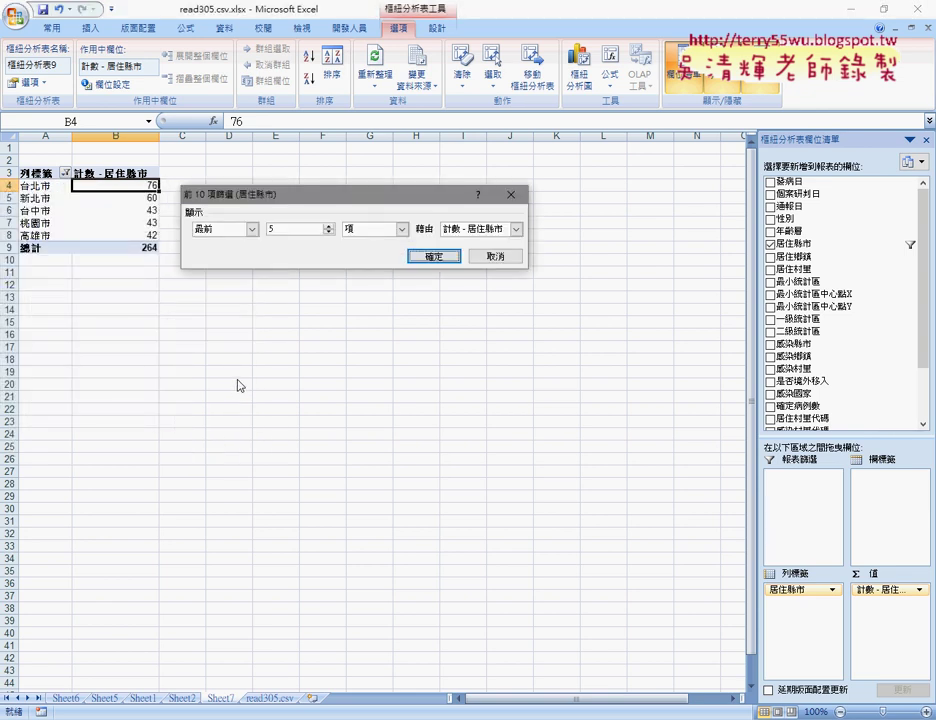
{"action": "left_click", "coordinate": [252, 229]}
{"action": "left_click", "coordinate": [443, 255]}
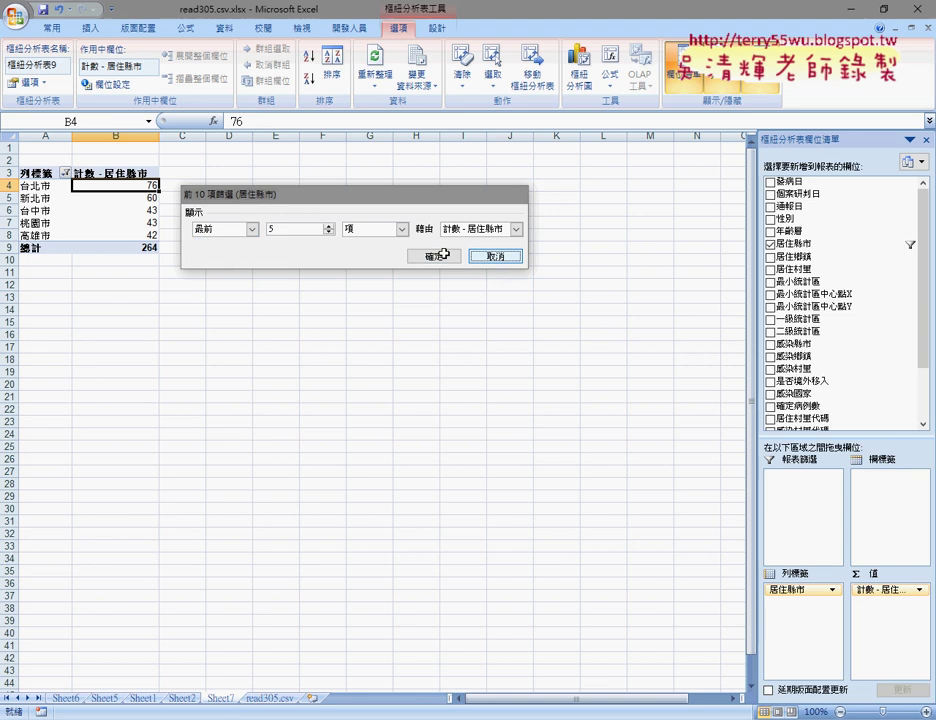
{"action": "left_click", "coordinate": [443, 255]}
{"action": "left_click", "coordinate": [65, 173]}
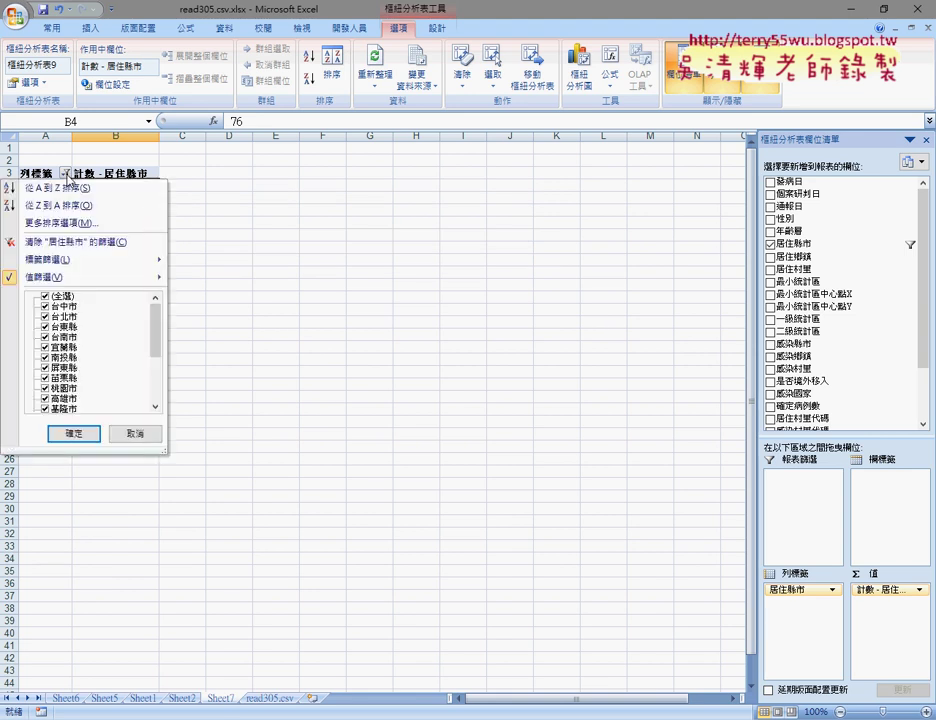
{"action": "left_click", "coordinate": [38, 241]}
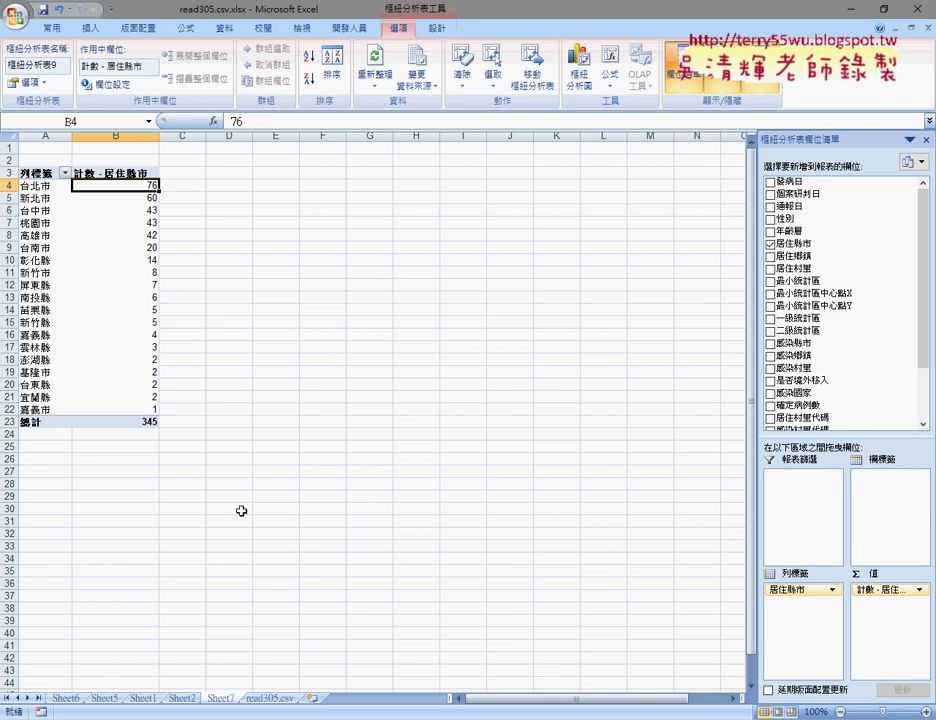
- Select Sheet2's 感染國家 column chart and show its chart design options
{"action": "left_click", "coordinate": [186, 698]}
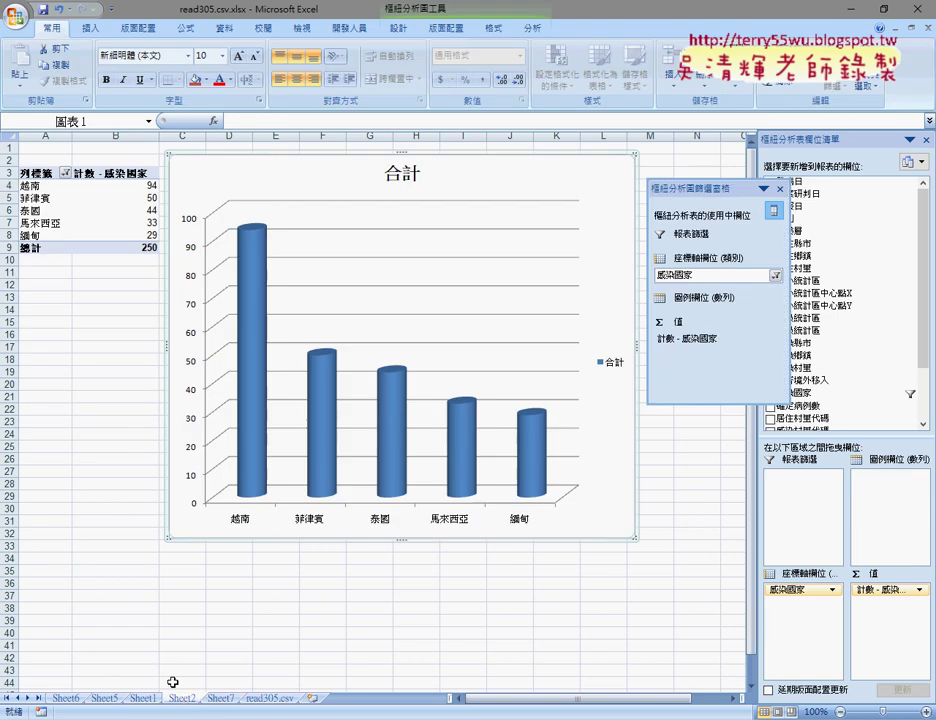
{"action": "left_click", "coordinate": [113, 185]}
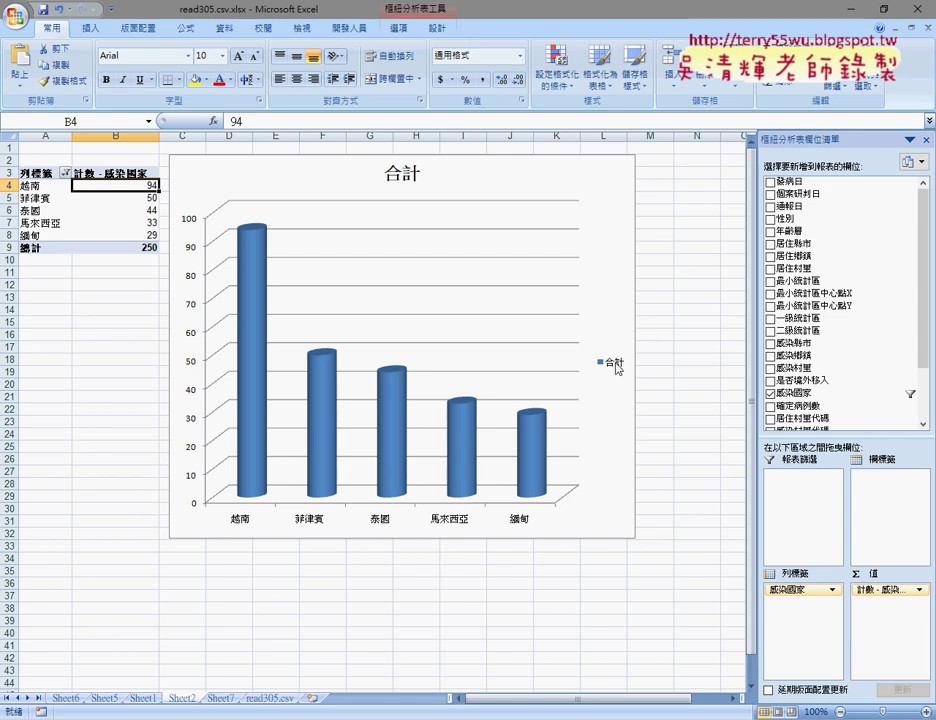
{"action": "left_click", "coordinate": [616, 366]}
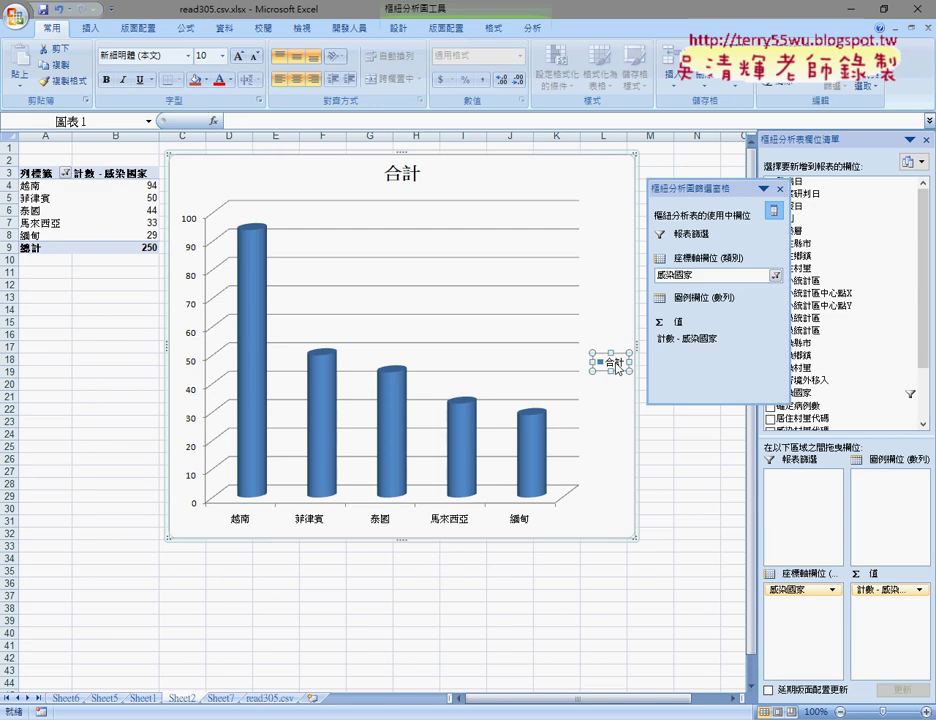
{"action": "left_click", "coordinate": [610, 213]}
{"action": "left_click", "coordinate": [396, 29]}
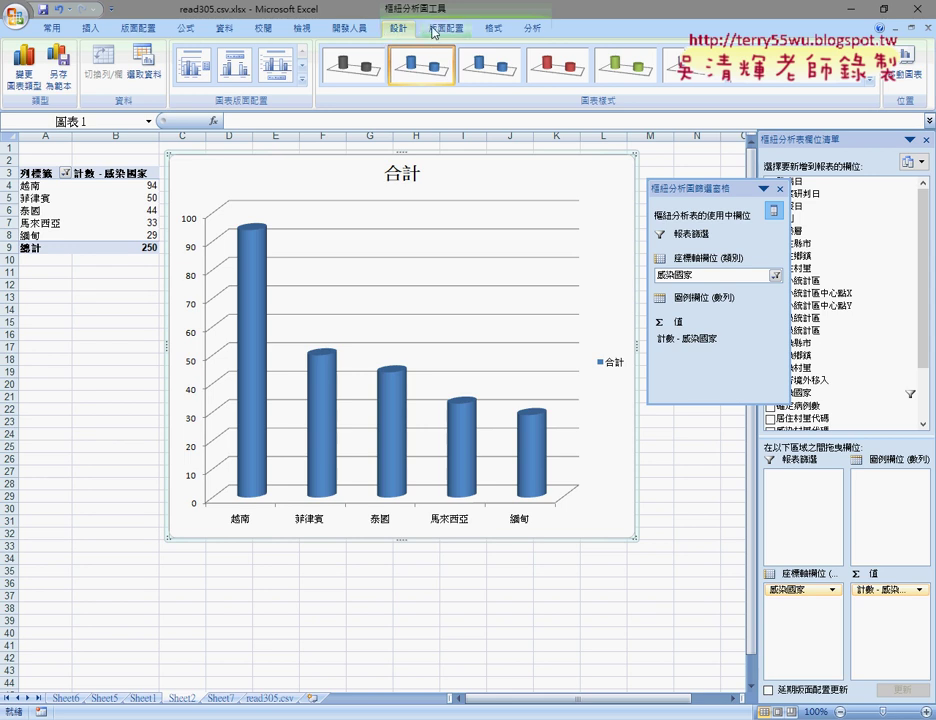
- Turn off the legend on the 感染國家 cylinder chart, keeping its 合計 title
{"action": "left_click", "coordinate": [436, 29]}
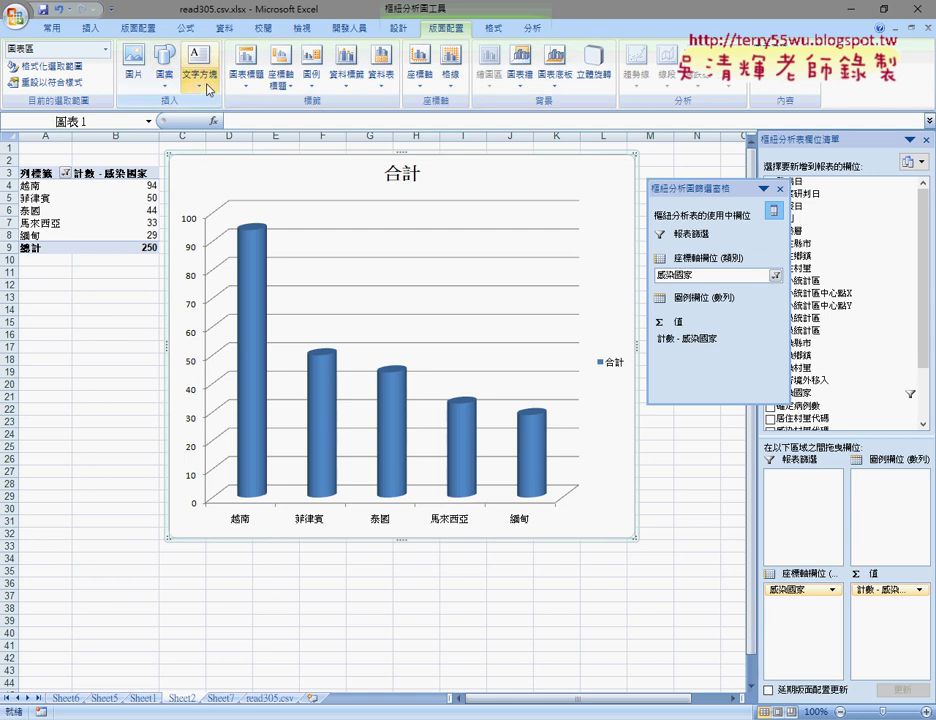
{"action": "left_click", "coordinate": [320, 86]}
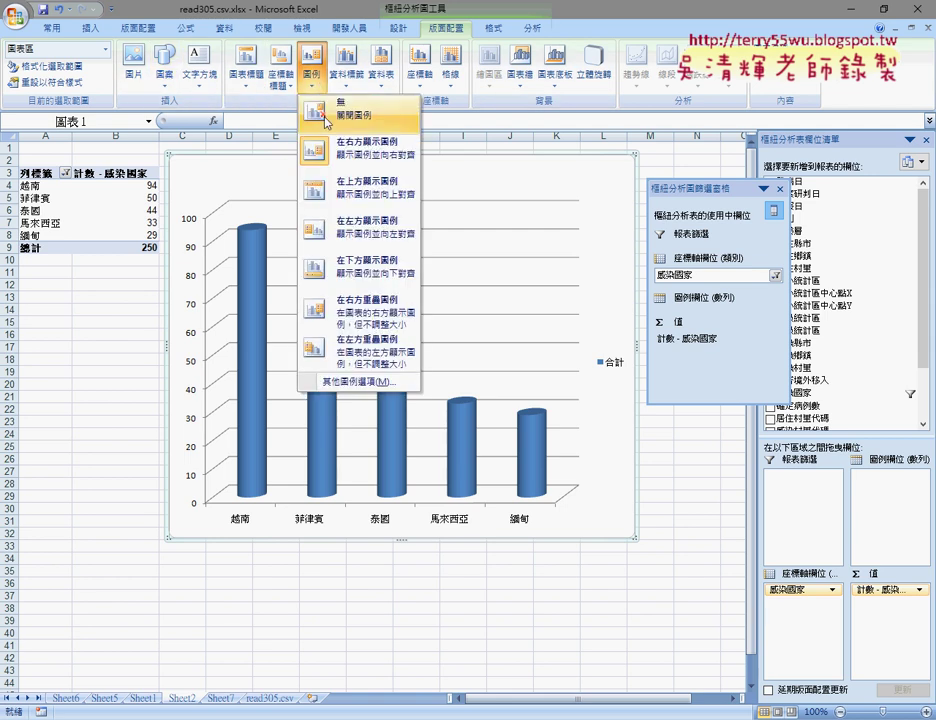
{"action": "left_click", "coordinate": [343, 108]}
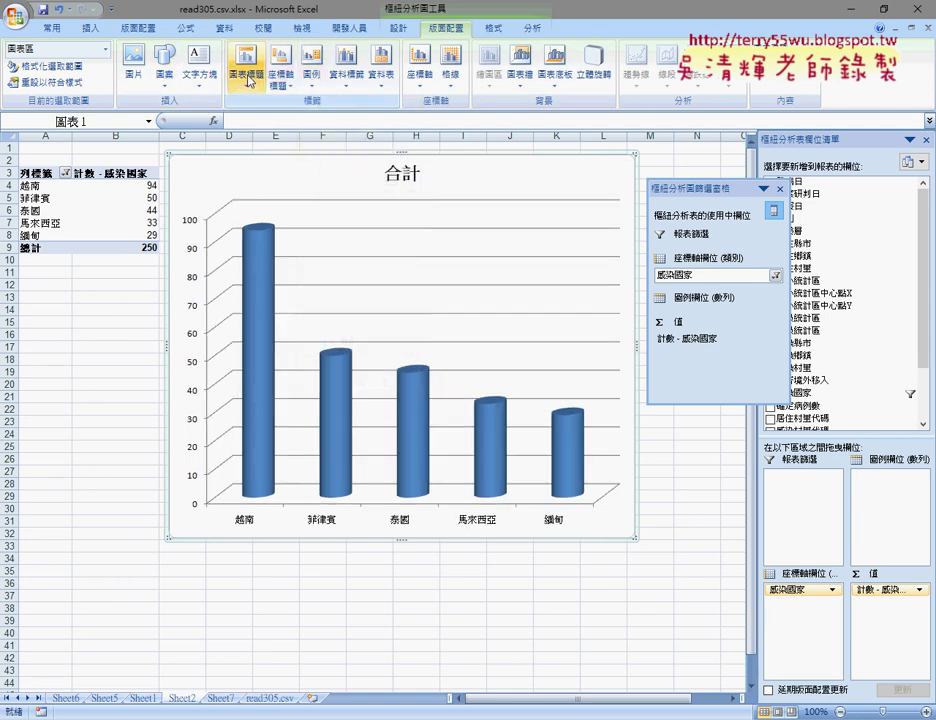
{"action": "left_click", "coordinate": [248, 88]}
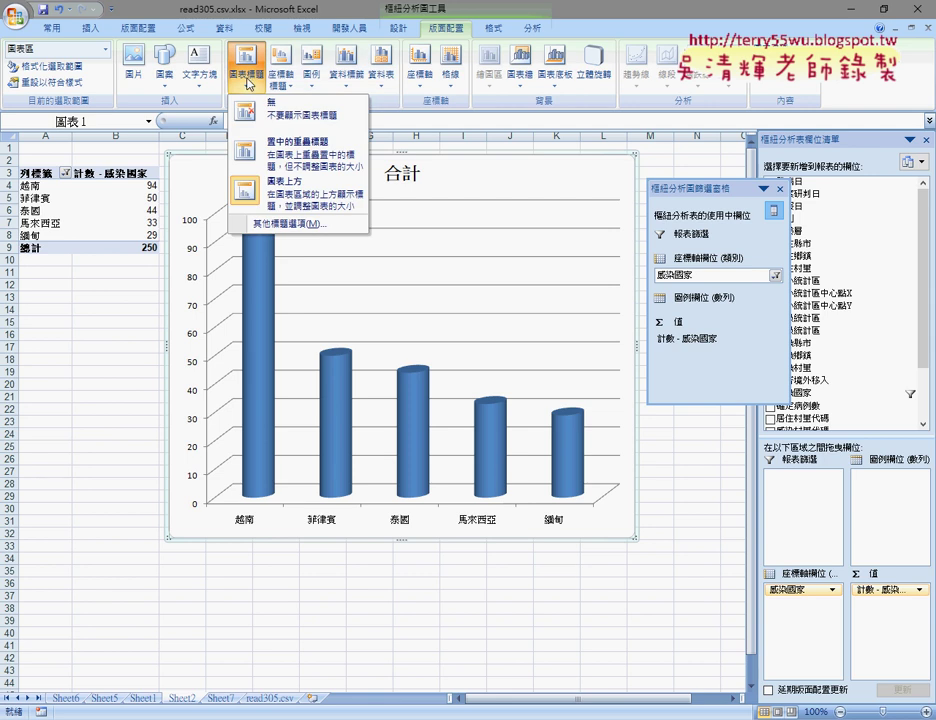
{"action": "left_click", "coordinate": [282, 80]}
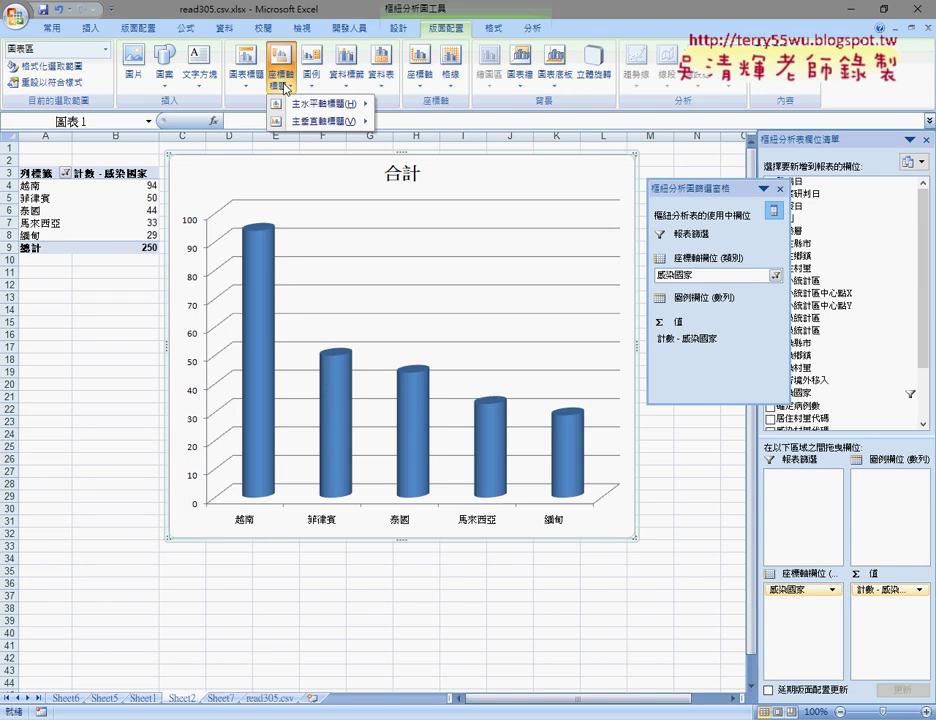
{"action": "mouse_move", "coordinate": [350, 106]}
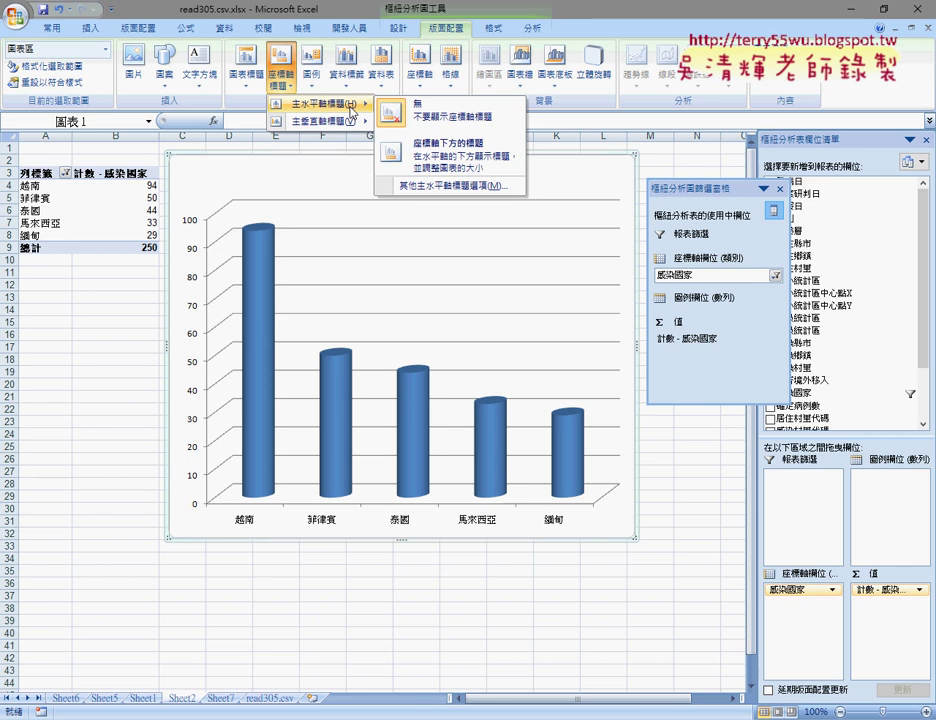
{"action": "left_click", "coordinate": [313, 80]}
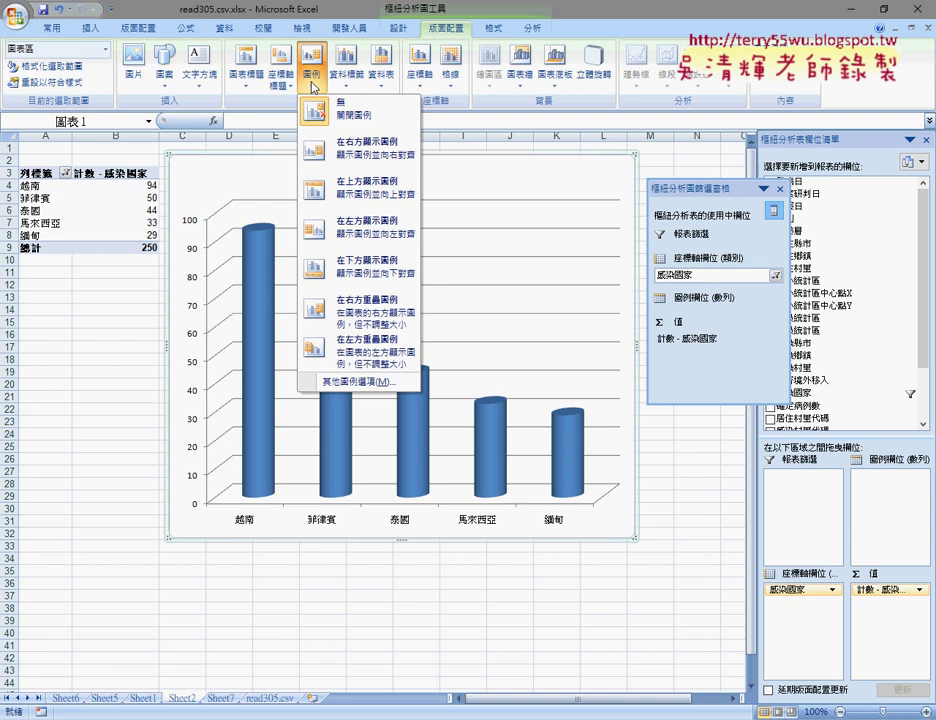
{"action": "left_click", "coordinate": [364, 117]}
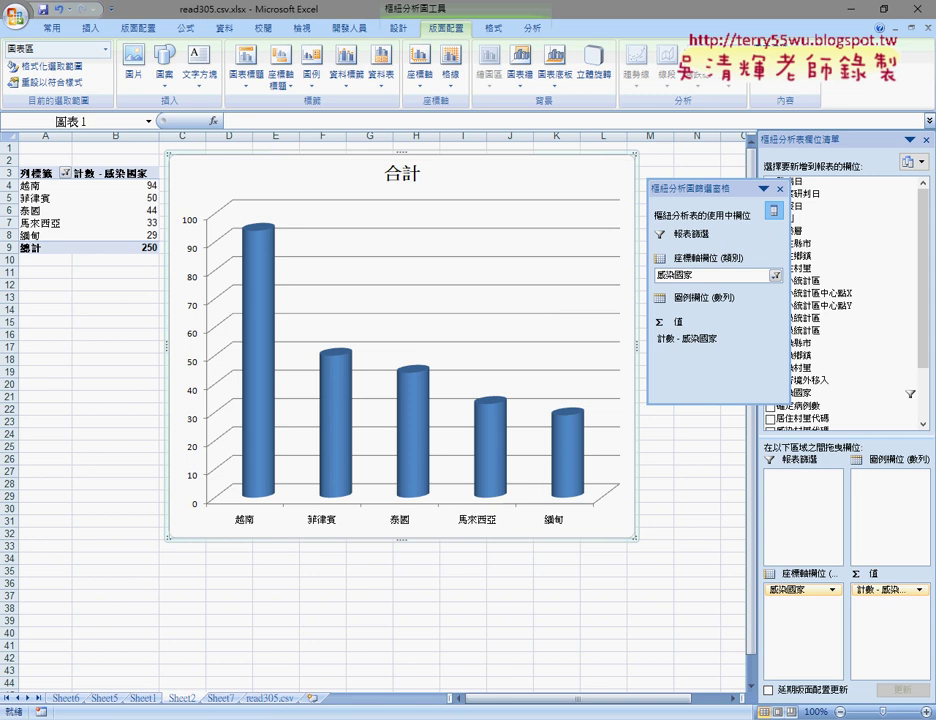
- Scroll the expected-output document to the 居住鄉鎮 district counts and highlight that heading
{"action": "key", "text": "alt+Tab"}
{"action": "scroll", "coordinate": [275, 394], "scroll_direction": "down", "scroll_amount": 3}
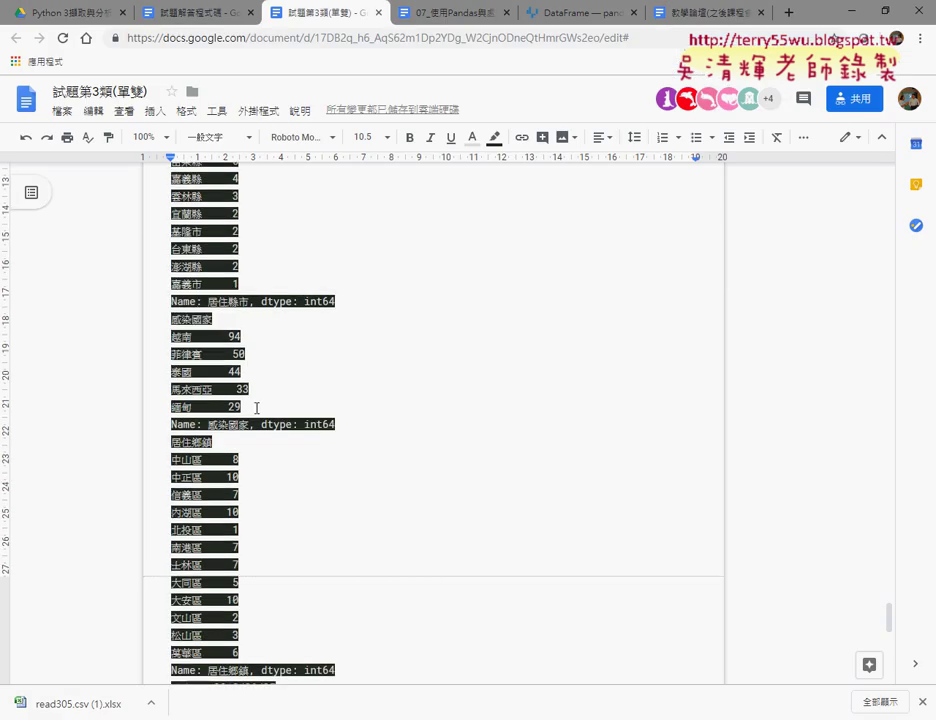
{"action": "scroll", "coordinate": [266, 378], "scroll_direction": "down", "scroll_amount": 2}
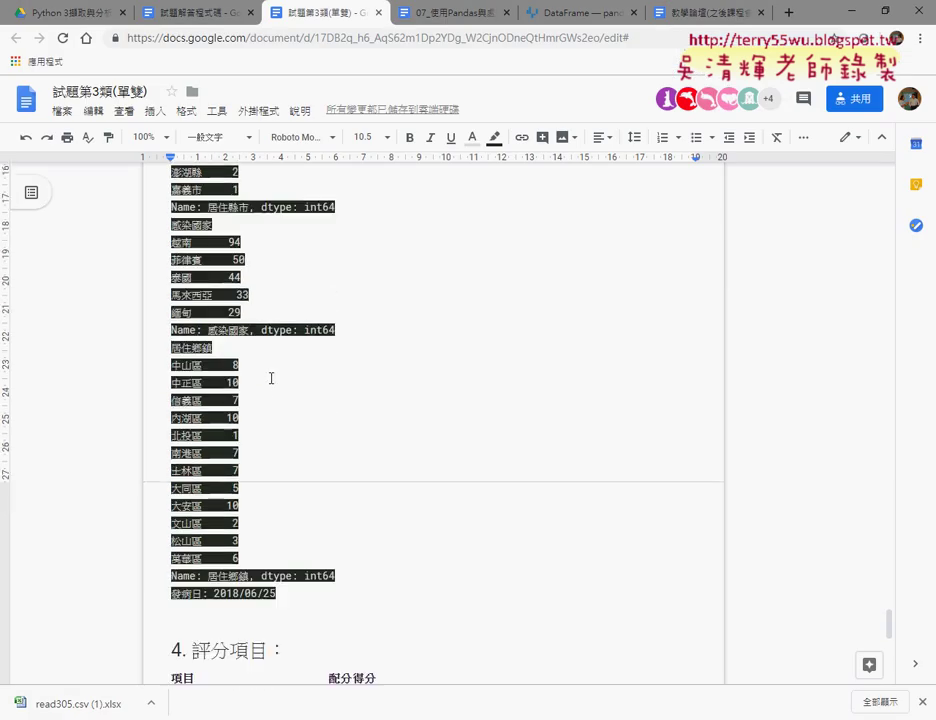
{"action": "scroll", "coordinate": [272, 378], "scroll_direction": "down", "scroll_amount": 1}
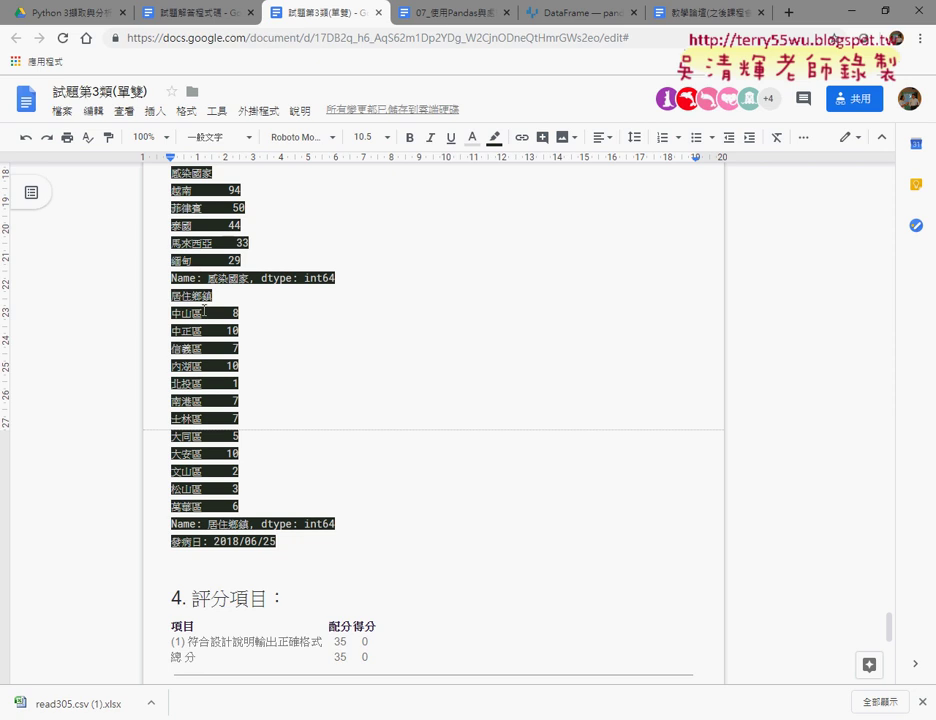
{"action": "left_click_drag", "start_coordinate": [172, 298], "coordinate": [213, 298]}
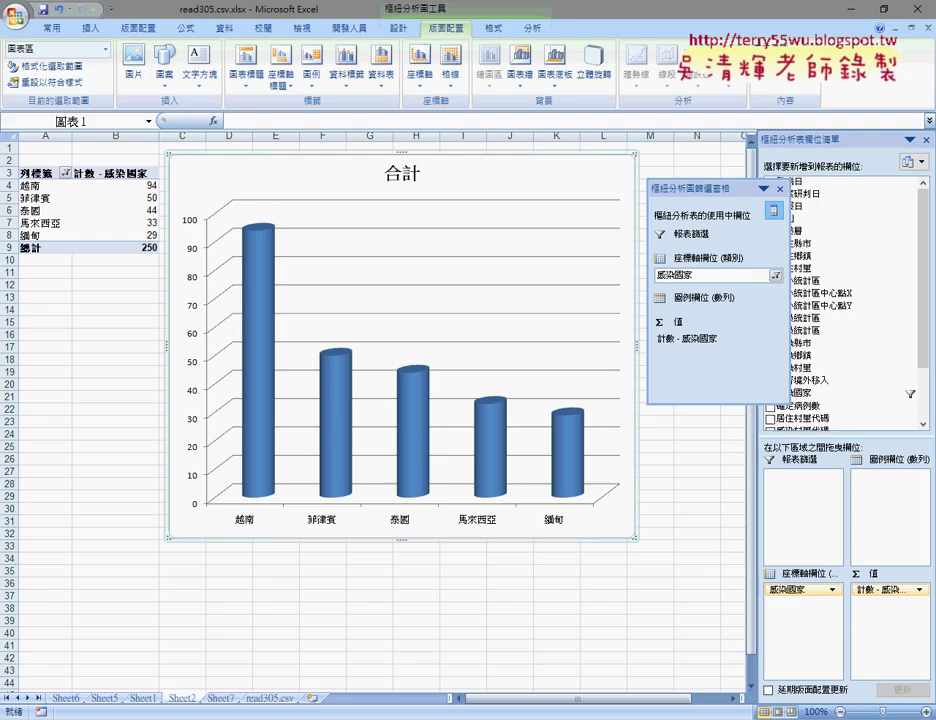
- Go to Sheet1 and select the 台北市 row of the county pivot table
{"action": "left_click", "coordinate": [143, 698]}
{"action": "left_click", "coordinate": [43, 186]}
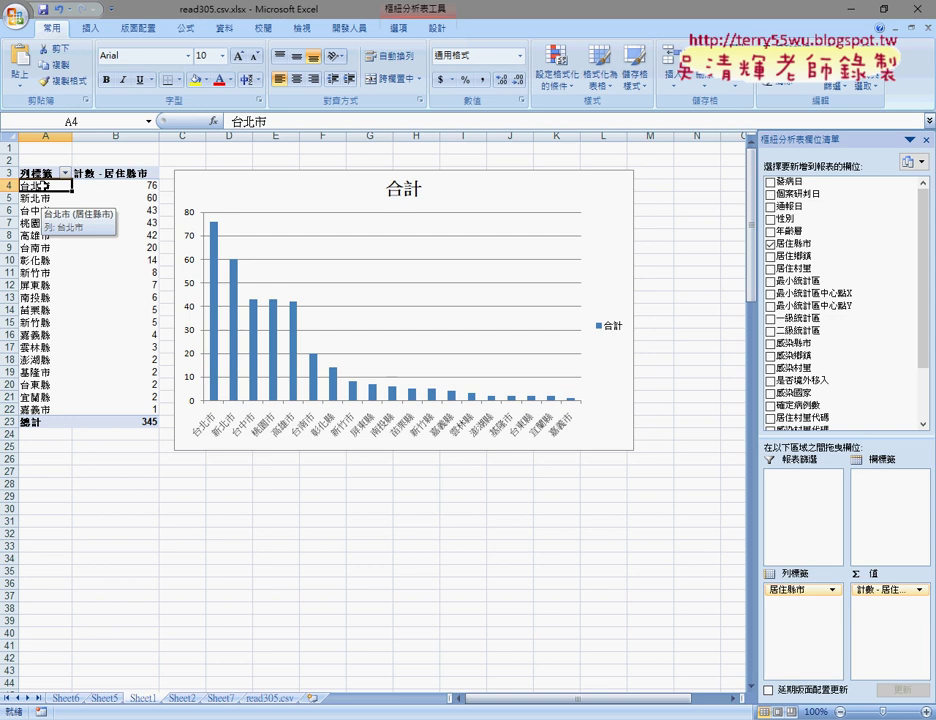
- Drill into 台北市's count of 76 to list its case records on a new sheet
{"action": "double_click", "coordinate": [44, 186]}
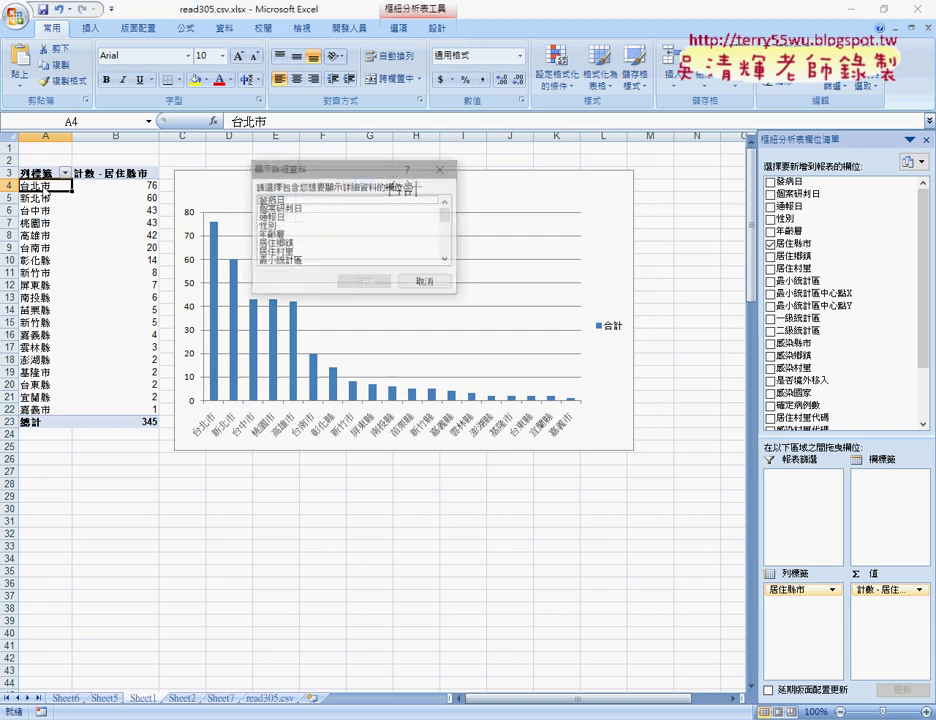
{"action": "left_click", "coordinate": [424, 284]}
{"action": "left_click", "coordinate": [133, 186]}
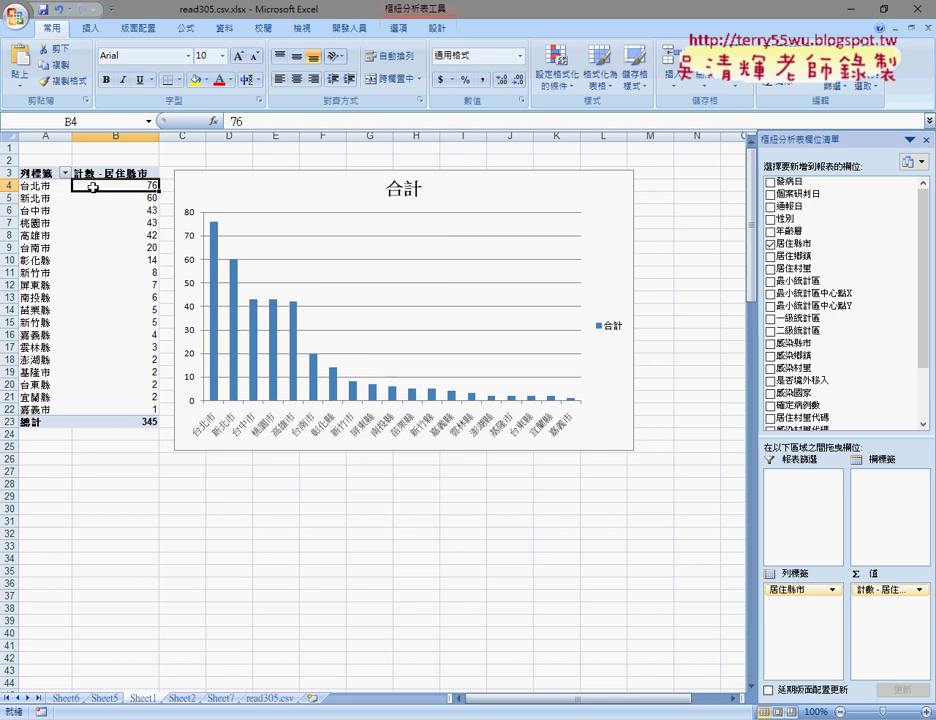
{"action": "double_click", "coordinate": [92, 186]}
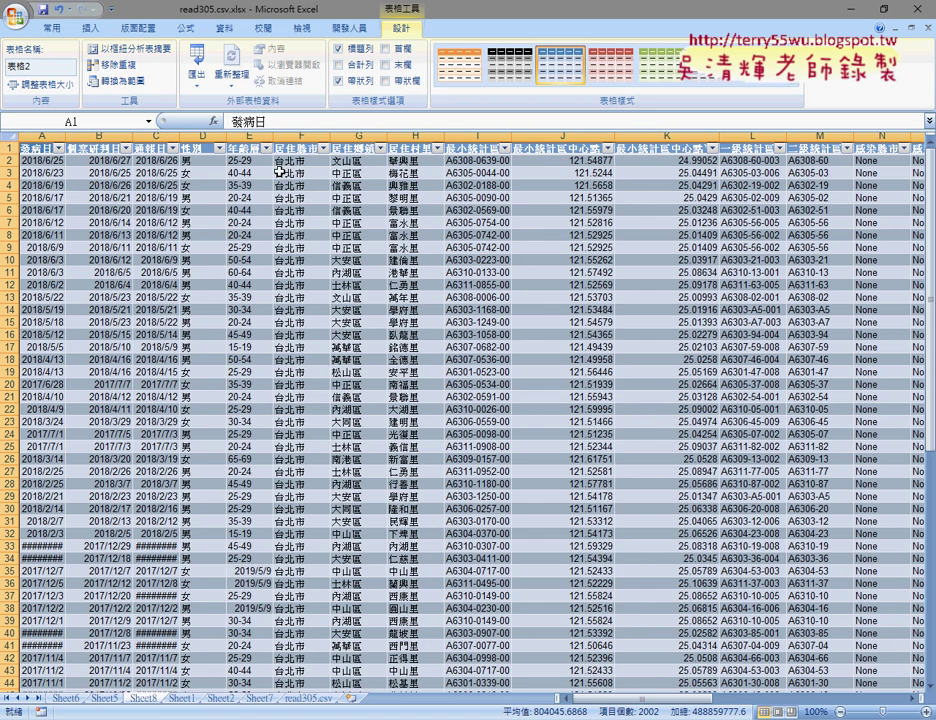
{"action": "left_click", "coordinate": [296, 146]}
{"action": "left_click", "coordinate": [293, 136]}
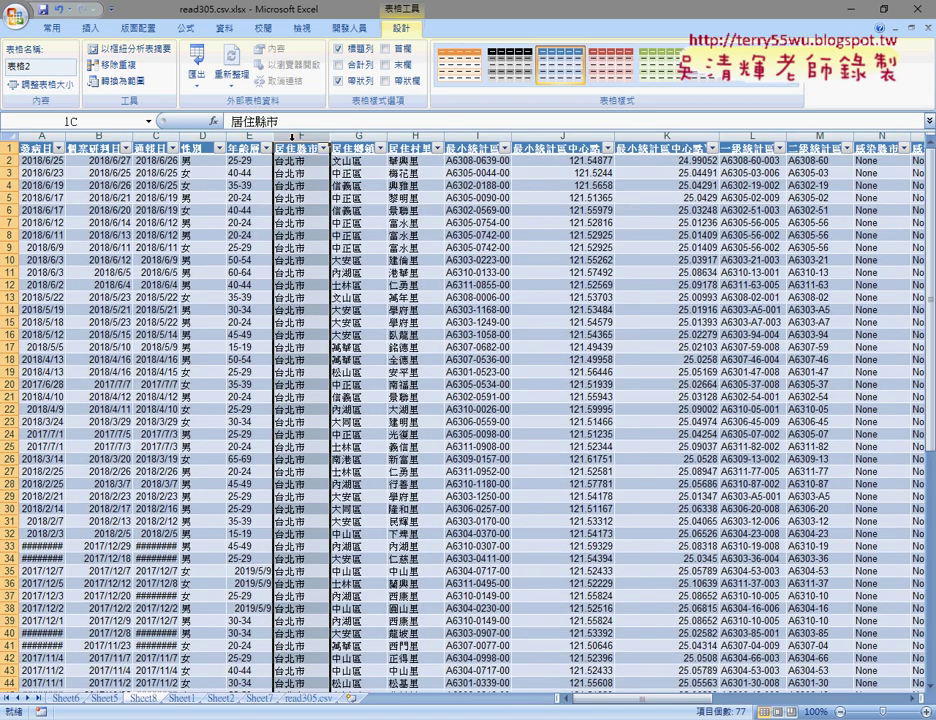
{"action": "scroll", "coordinate": [300, 313], "scroll_direction": "down", "scroll_amount": 5}
{"action": "scroll", "coordinate": [300, 313], "scroll_direction": "down", "scroll_amount": 3}
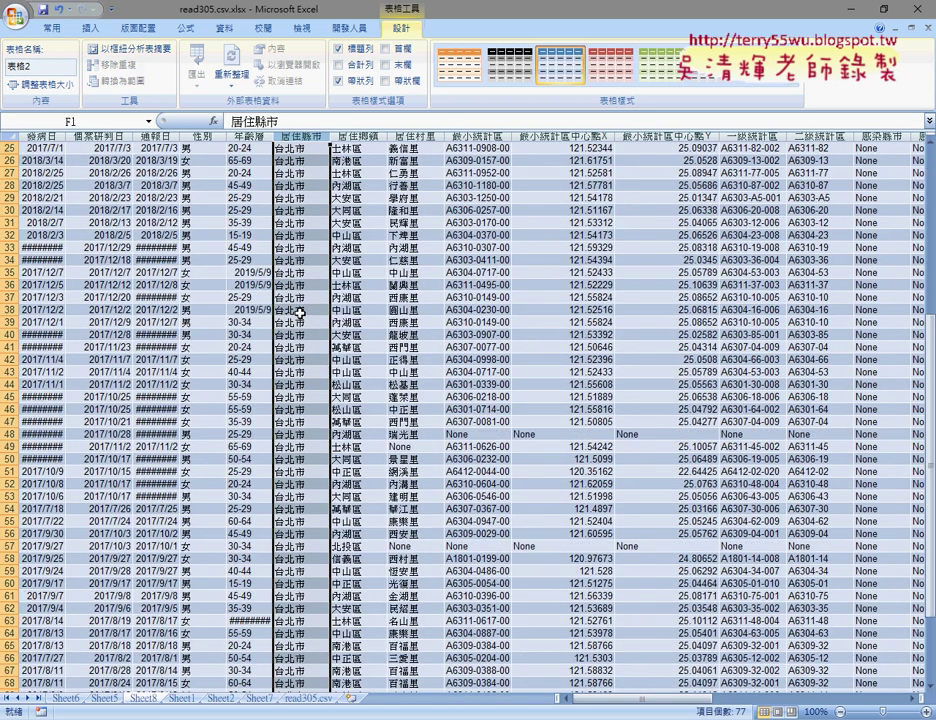
{"action": "scroll", "coordinate": [300, 313], "scroll_direction": "up", "scroll_amount": 7}
{"action": "scroll", "coordinate": [300, 313], "scroll_direction": "up", "scroll_amount": 1}
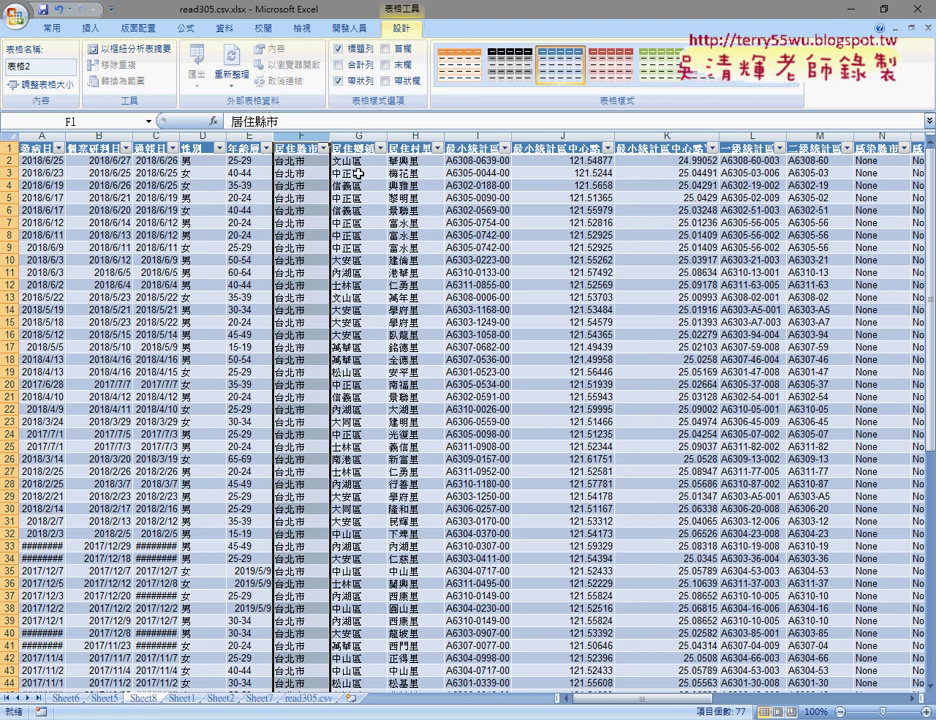
- Create a new pivot table from the Taipei records counting cases per 居住鄉鎮
{"action": "left_click", "coordinate": [357, 172]}
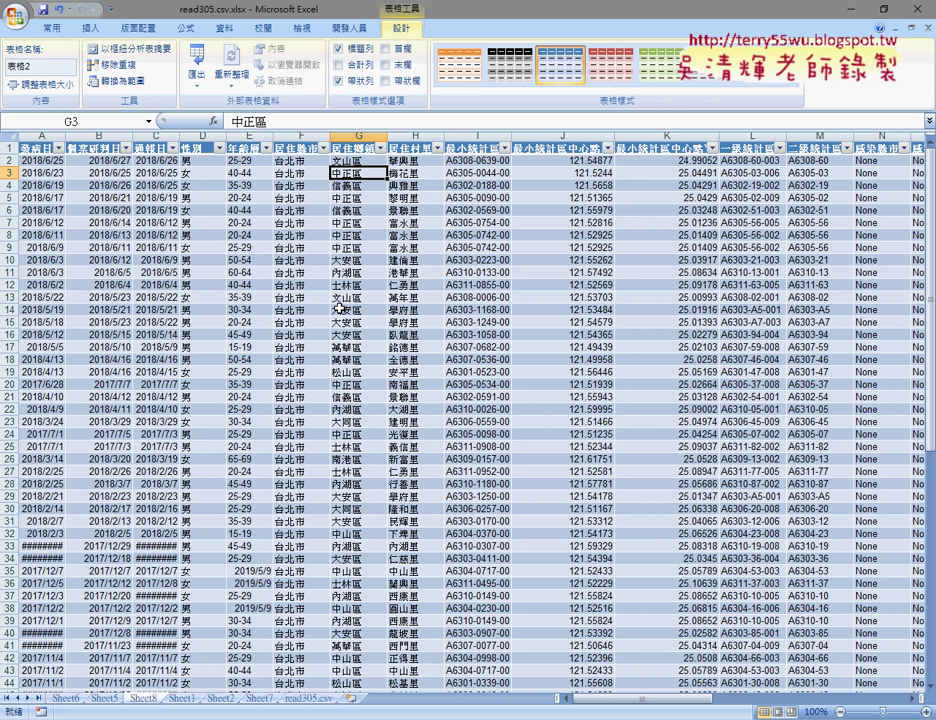
{"action": "left_click", "coordinate": [72, 26]}
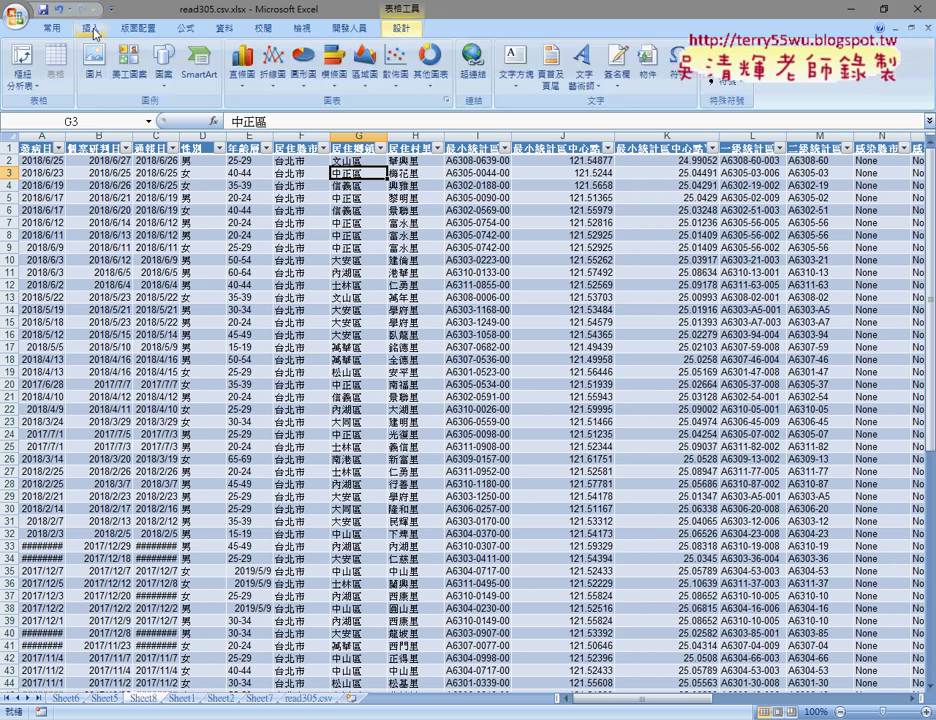
{"action": "left_click", "coordinate": [31, 76]}
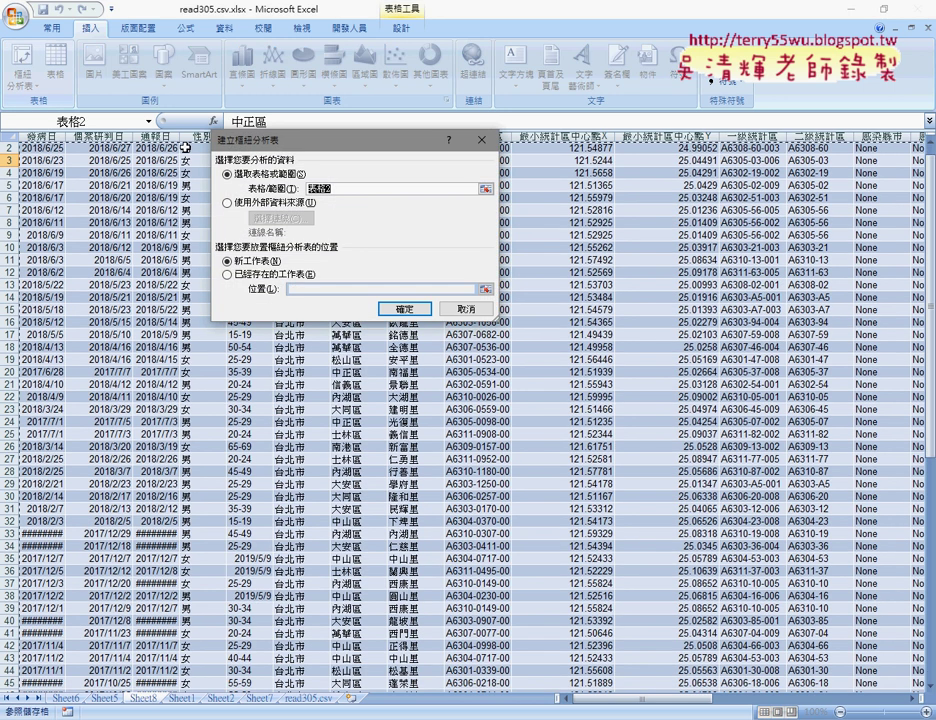
{"action": "left_click", "coordinate": [415, 310]}
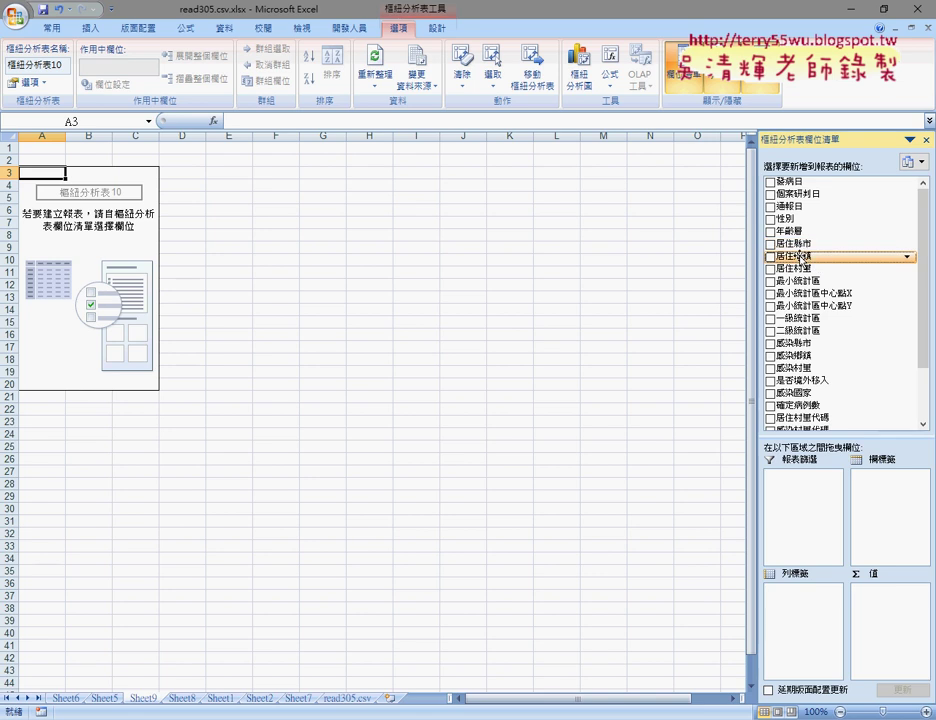
{"action": "left_click_drag", "start_coordinate": [814, 263], "coordinate": [786, 594]}
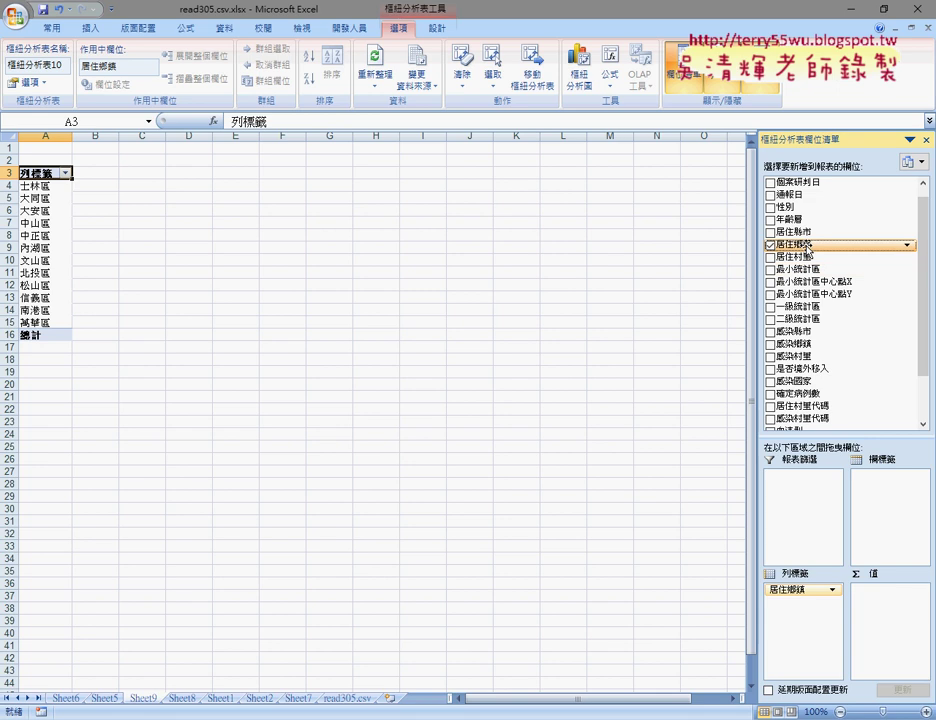
{"action": "left_click_drag", "start_coordinate": [806, 247], "coordinate": [877, 608]}
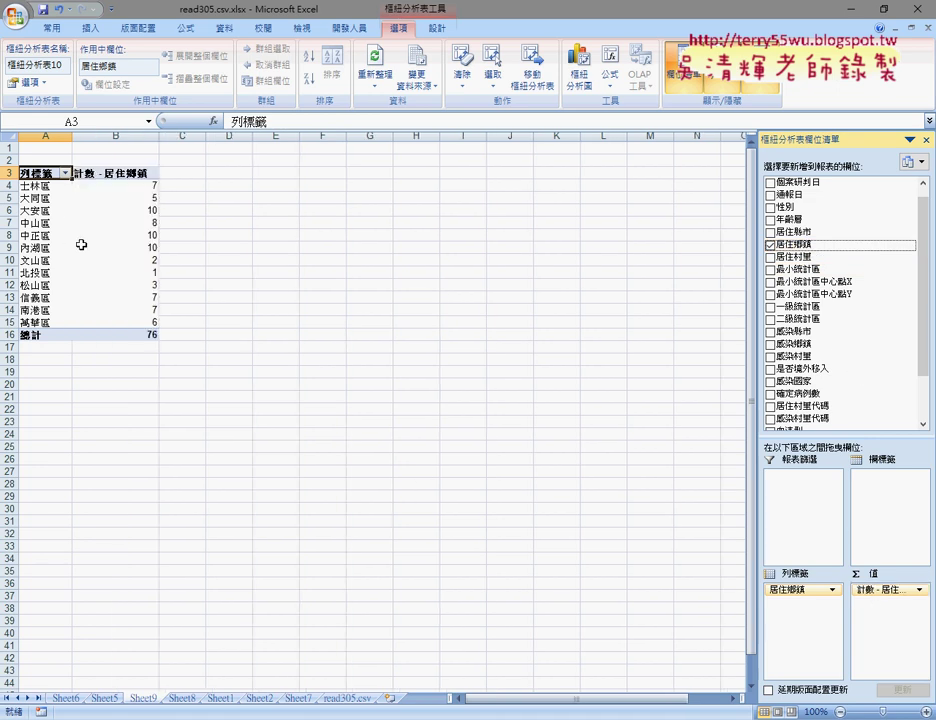
- Check the district counts: 士林區 7, 大安區 10, 中正區 10, 內湖區 10
{"action": "left_click_drag", "start_coordinate": [41, 184], "coordinate": [130, 322]}
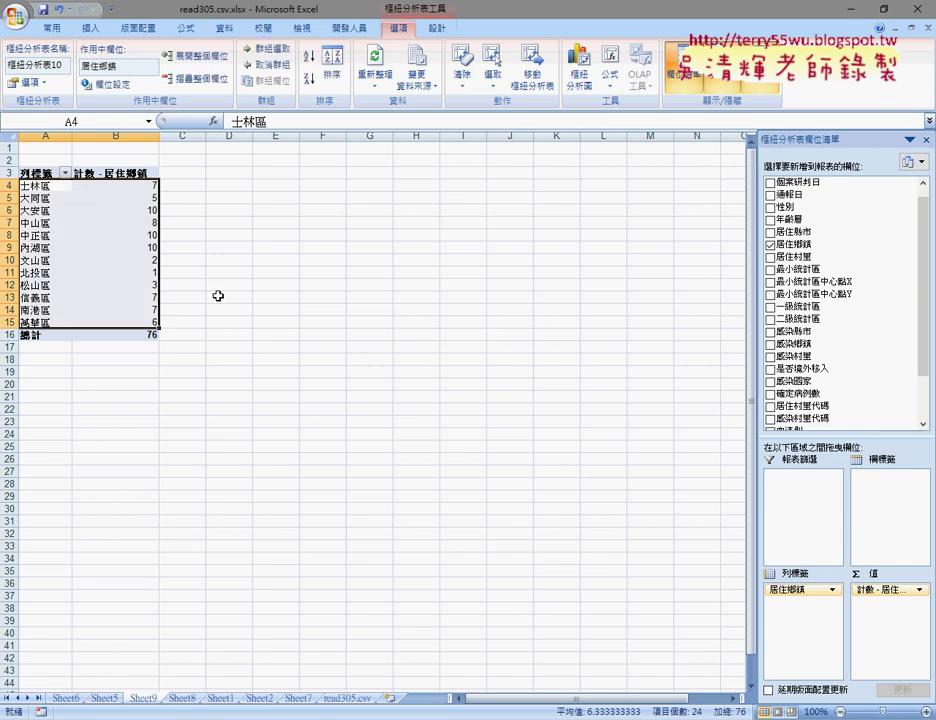
{"action": "left_click", "coordinate": [134, 189]}
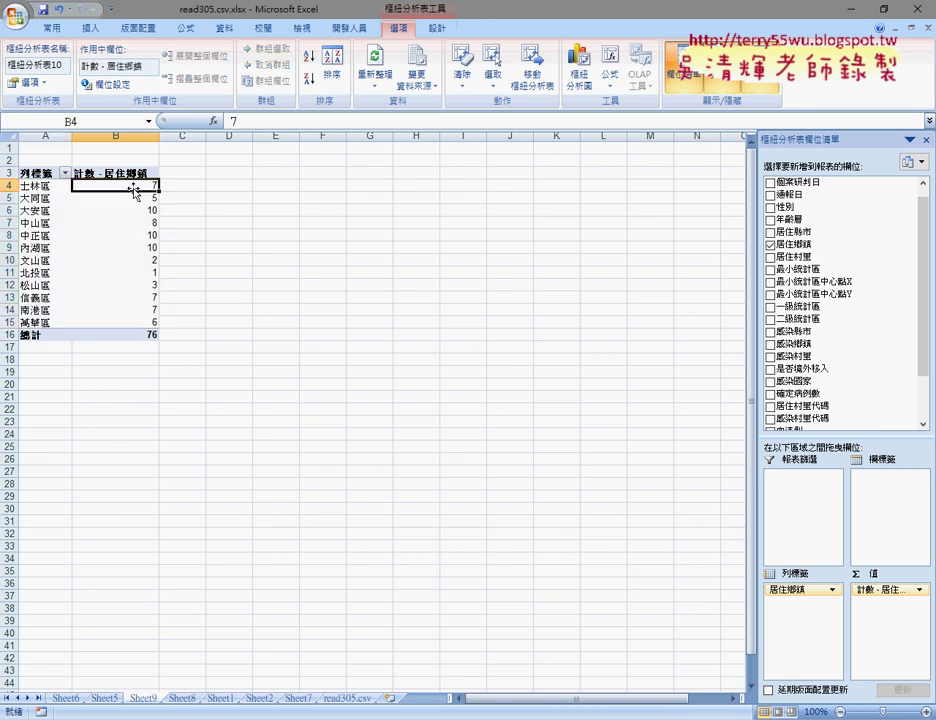
{"action": "left_click", "coordinate": [140, 209]}
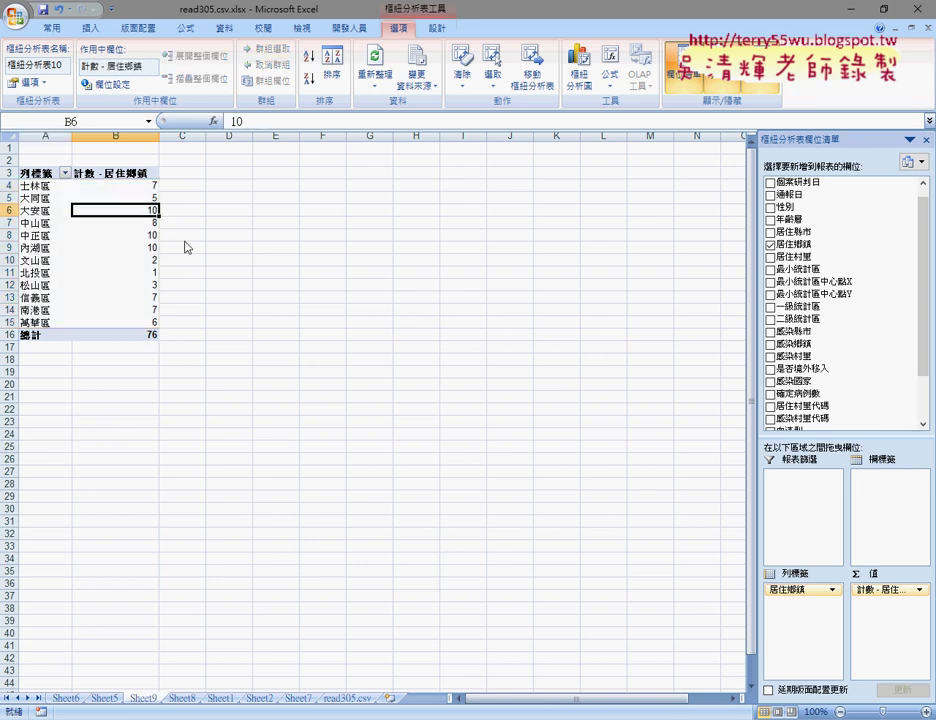
{"action": "left_click", "coordinate": [145, 236]}
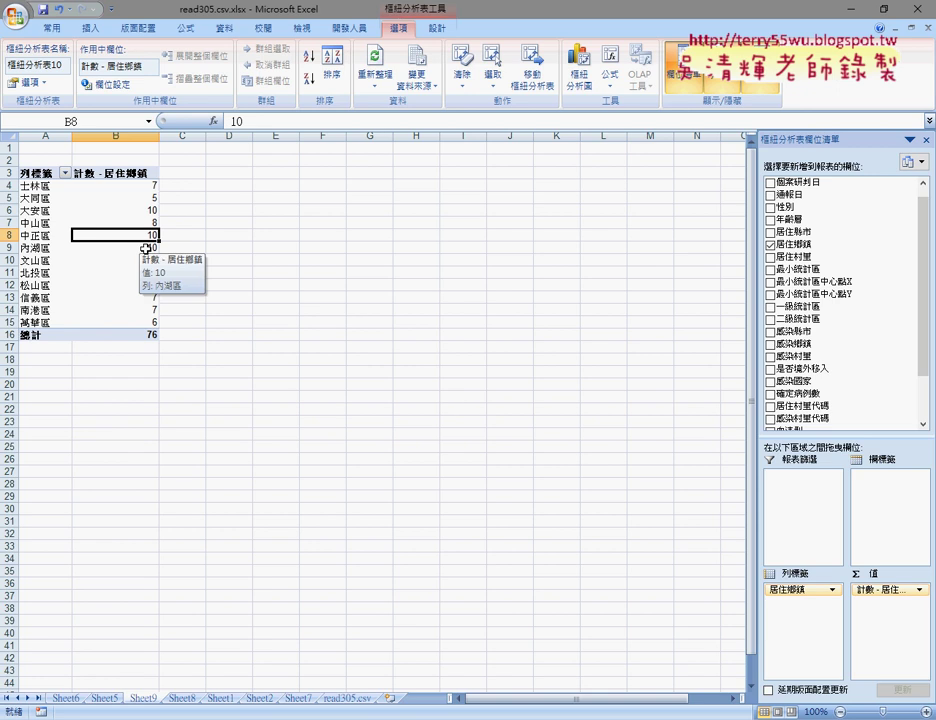
{"action": "left_click", "coordinate": [146, 248]}
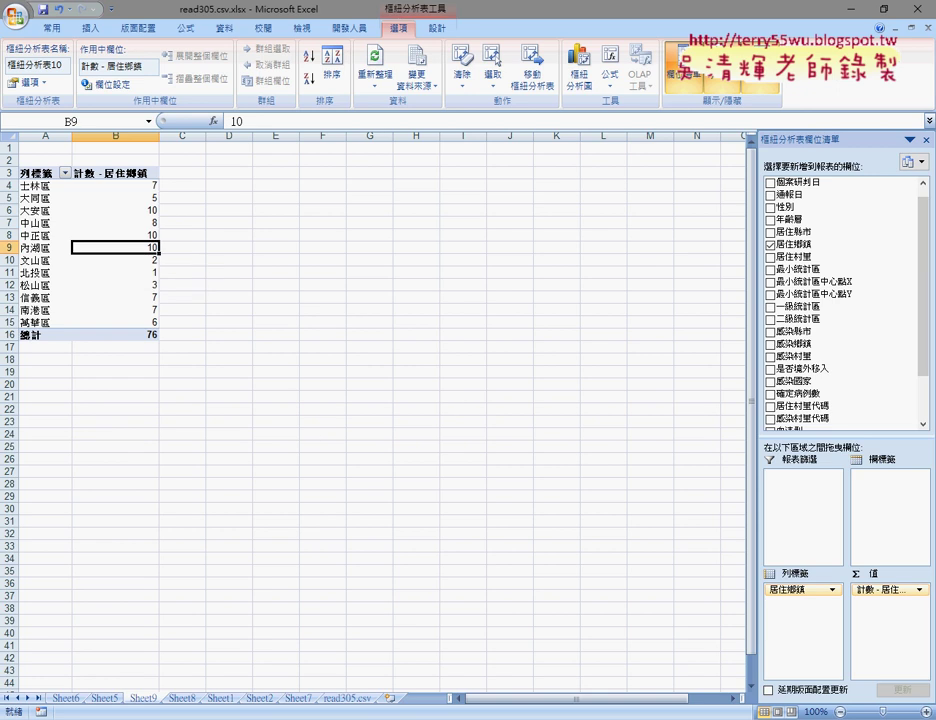
{"action": "key", "text": "alt+Tab"}
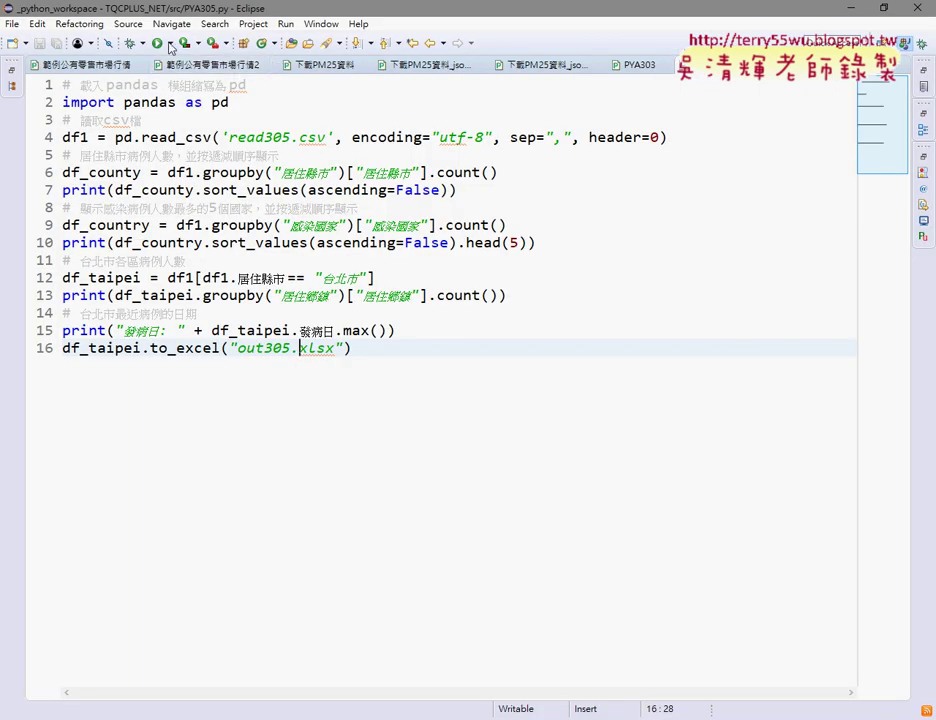
- Run PYA305.py and compare its printed district counts with Excel's district pivot table
{"action": "left_click", "coordinate": [158, 43]}
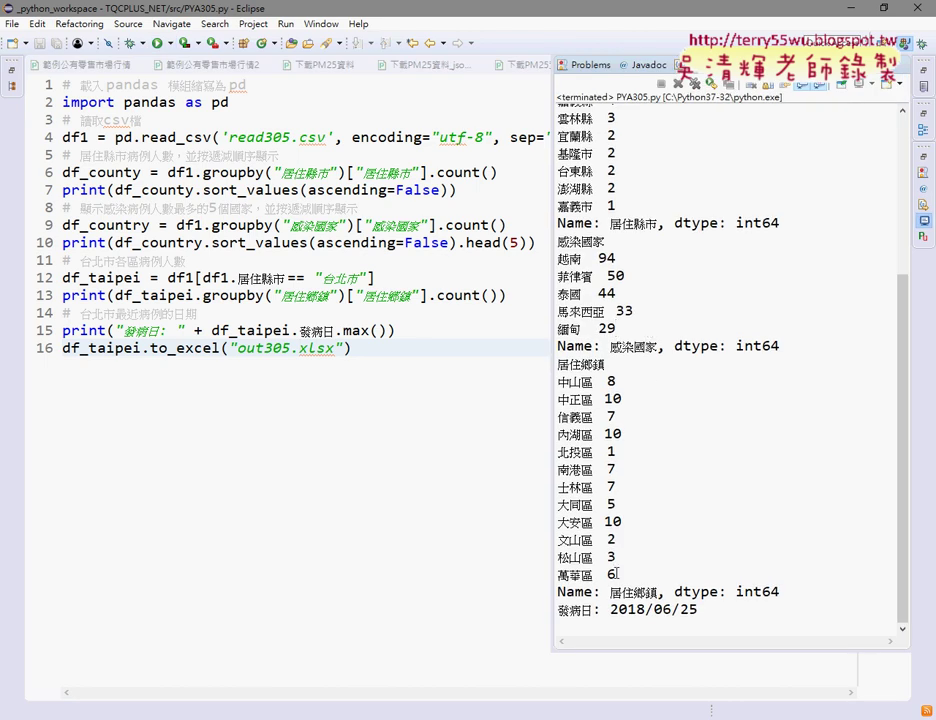
{"action": "left_click_drag", "start_coordinate": [617, 575], "coordinate": [557, 376]}
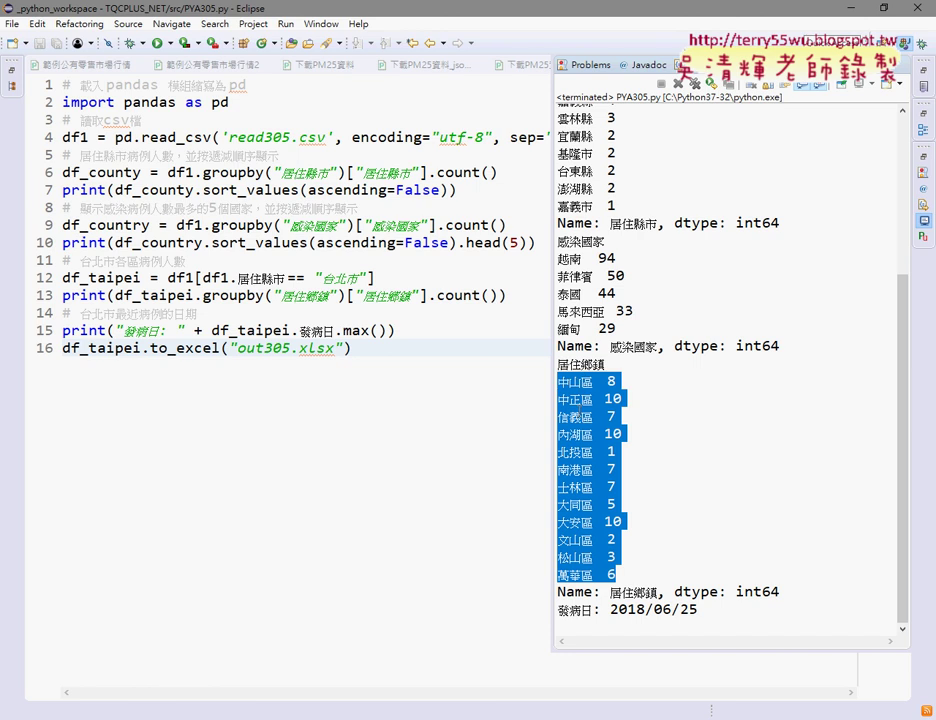
{"action": "left_click", "coordinate": [306, 713]}
{"action": "left_click", "coordinate": [48, 186]}
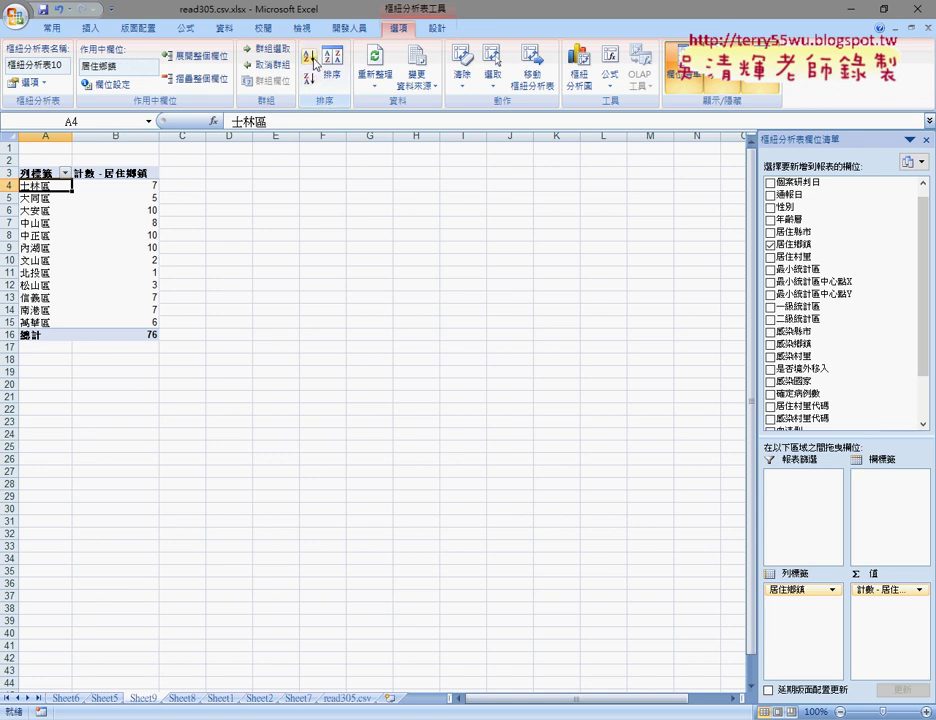
- Sort the district row labels A to Z and verify counts such as 大安區 10
{"action": "left_click", "coordinate": [46, 187]}
{"action": "left_click", "coordinate": [65, 173]}
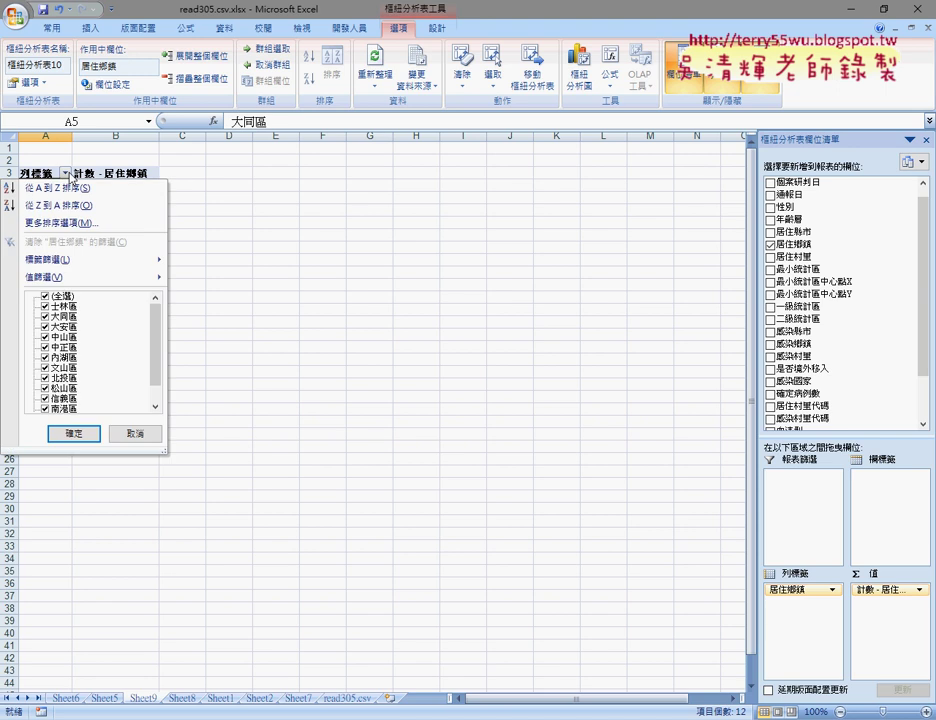
{"action": "left_click", "coordinate": [77, 189]}
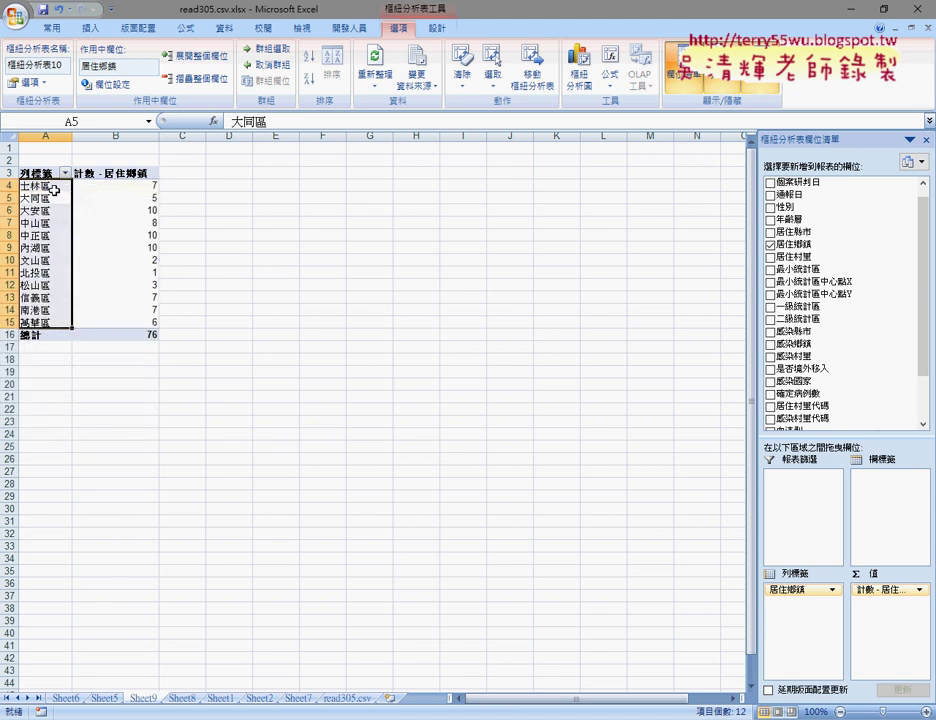
{"action": "left_click", "coordinate": [47, 223]}
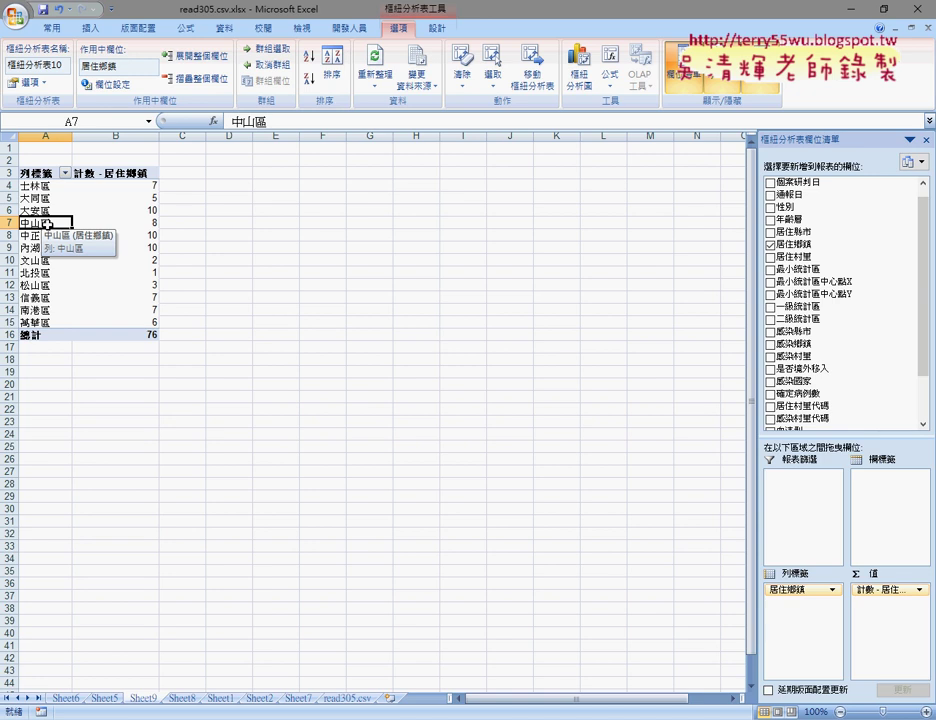
{"action": "left_click", "coordinate": [110, 207]}
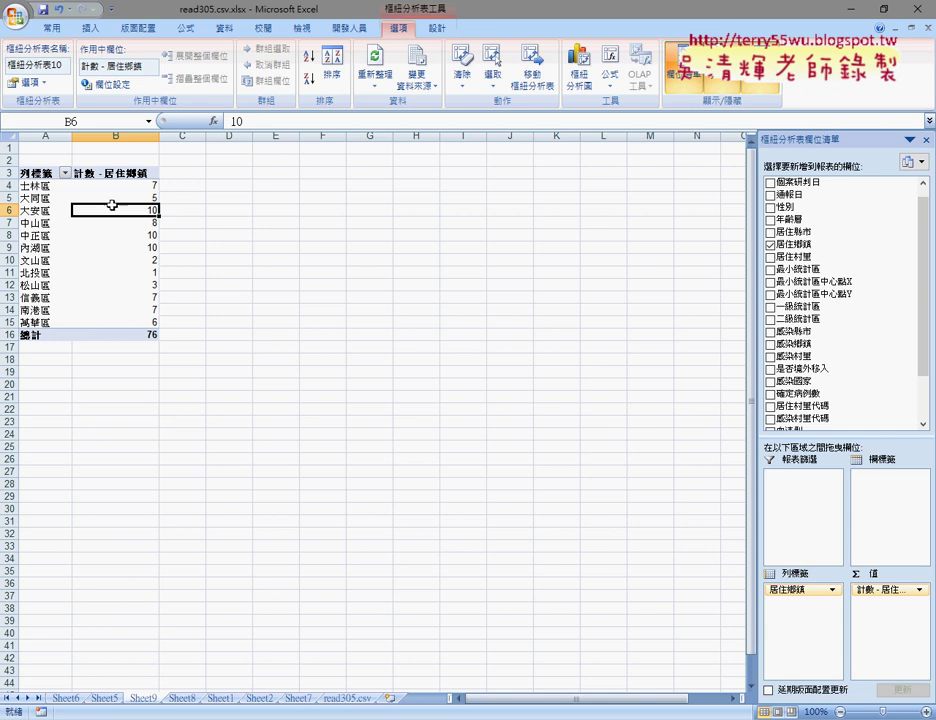
- Look over Sheet5, Sheet6 and Sheet1, then drill into Taipei's 76 cases
{"action": "left_click", "coordinate": [100, 699]}
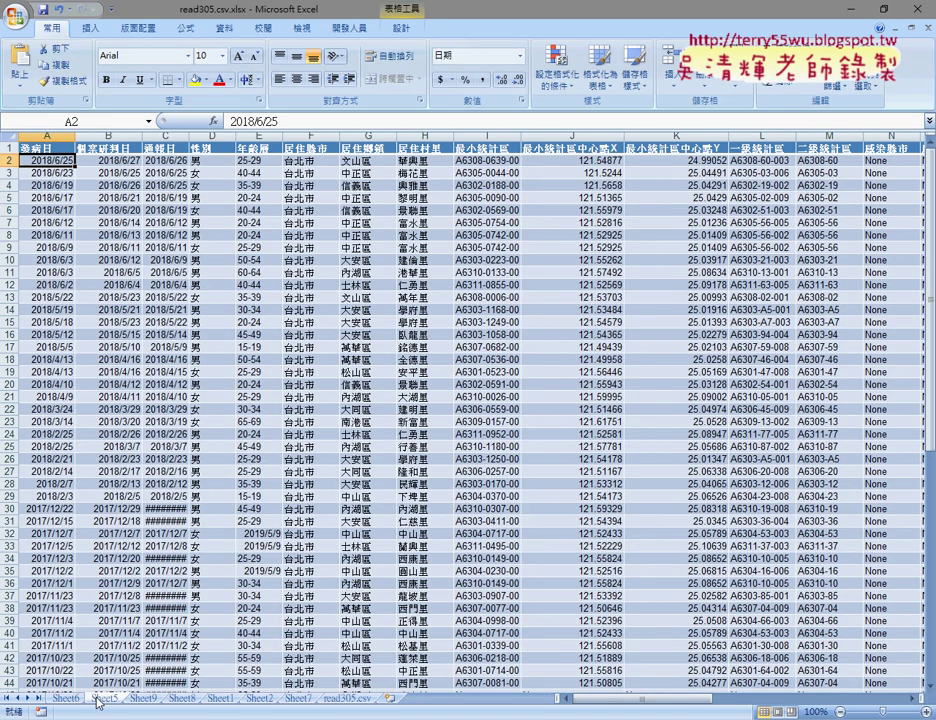
{"action": "left_click", "coordinate": [66, 698]}
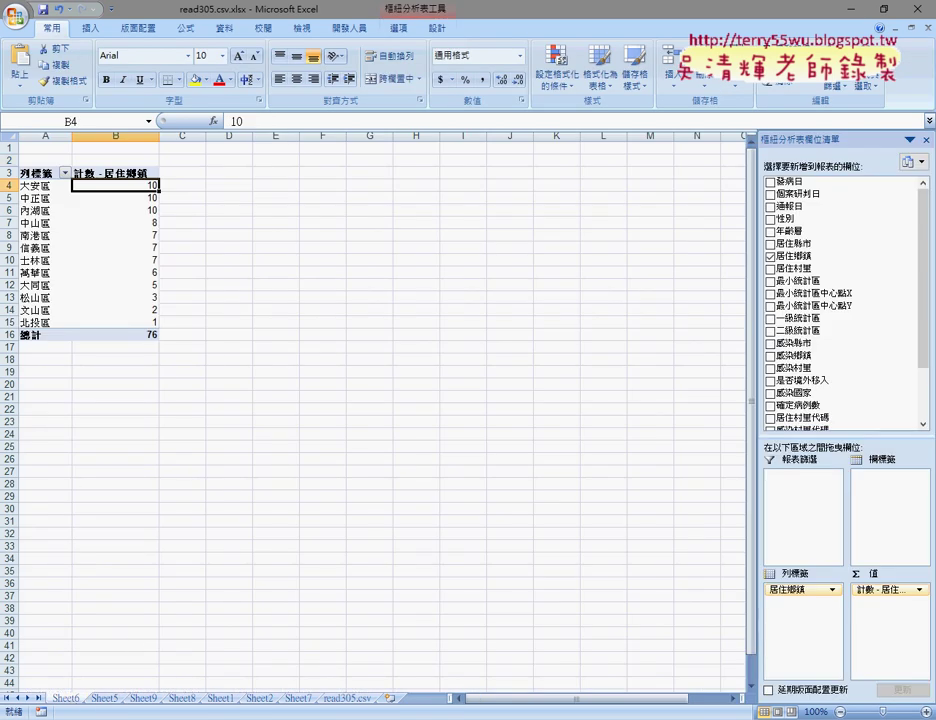
{"action": "left_click", "coordinate": [220, 698]}
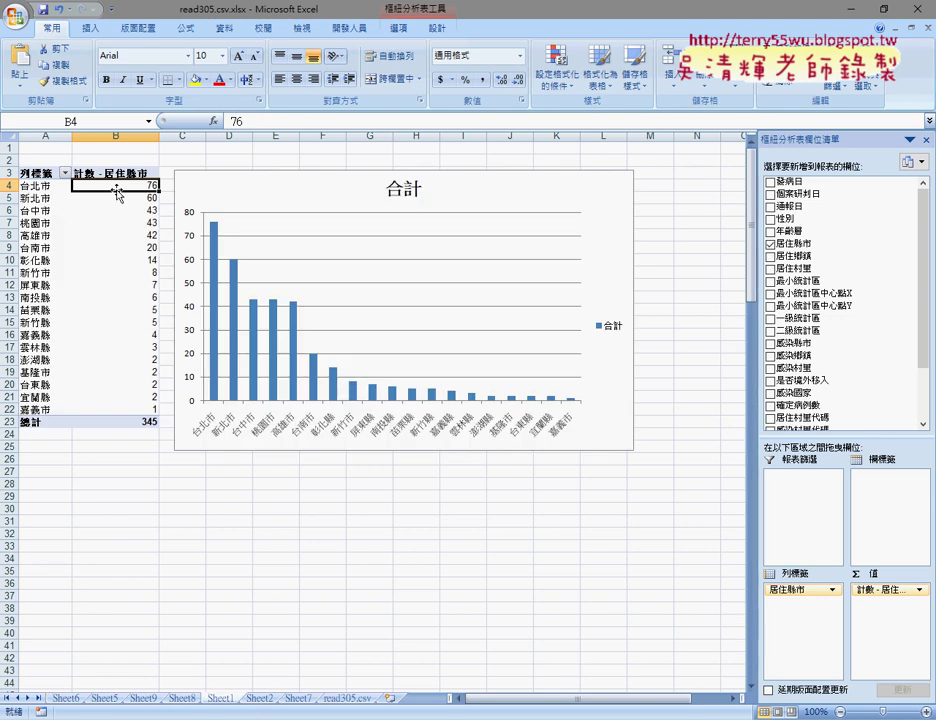
{"action": "double_click", "coordinate": [115, 185]}
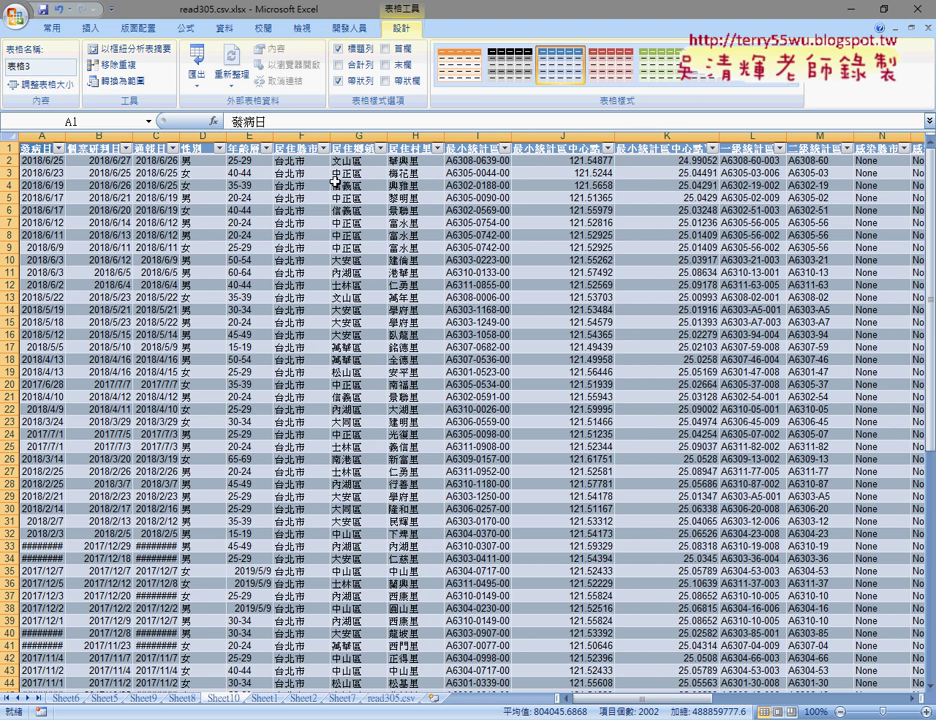
- Insert a pivot table on a new sheet counting the 76 Taipei records per 居住鄉鎮
{"action": "left_click", "coordinate": [90, 29]}
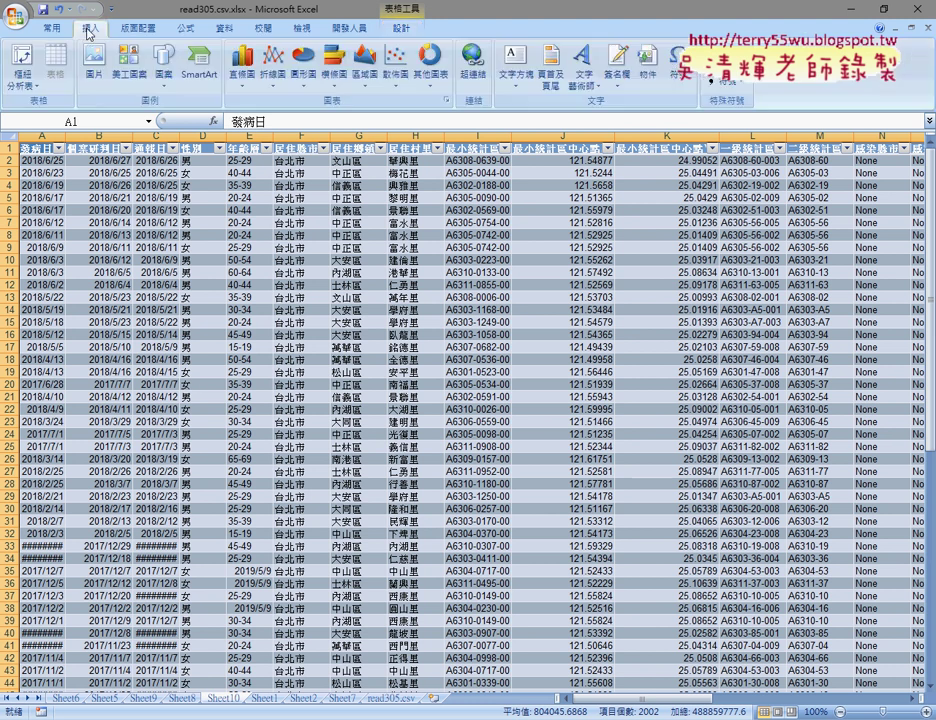
{"action": "left_click", "coordinate": [21, 58]}
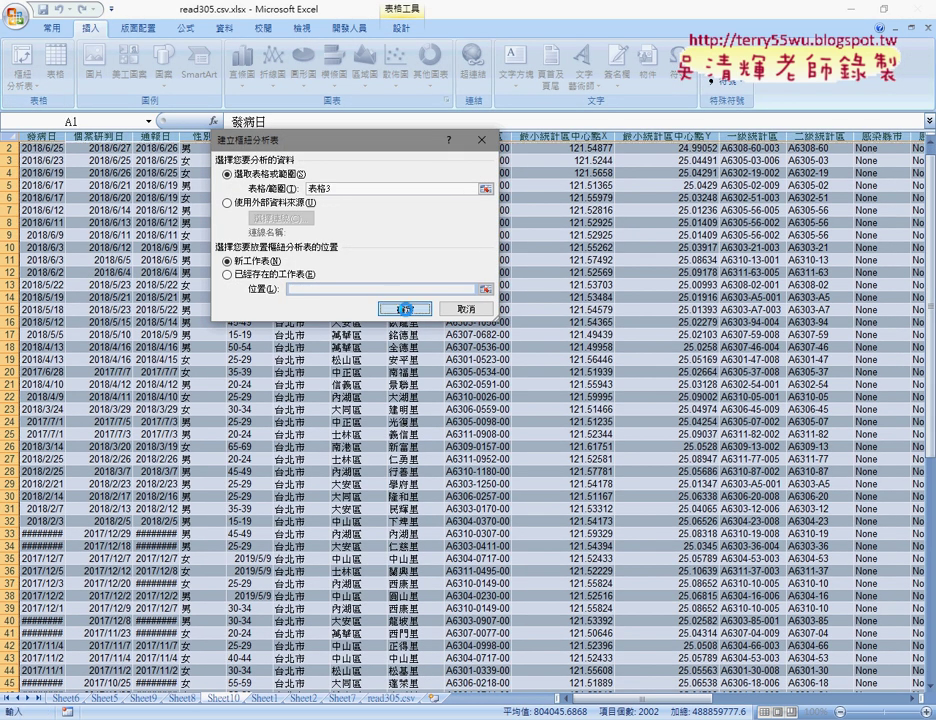
{"action": "left_click", "coordinate": [401, 308]}
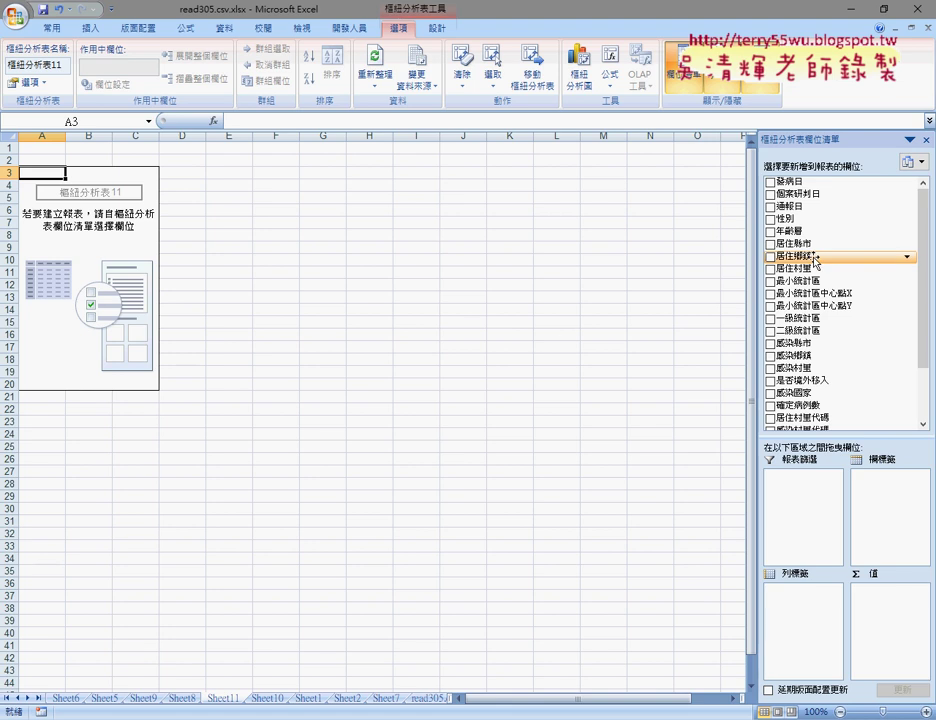
{"action": "left_click_drag", "start_coordinate": [815, 262], "coordinate": [805, 605]}
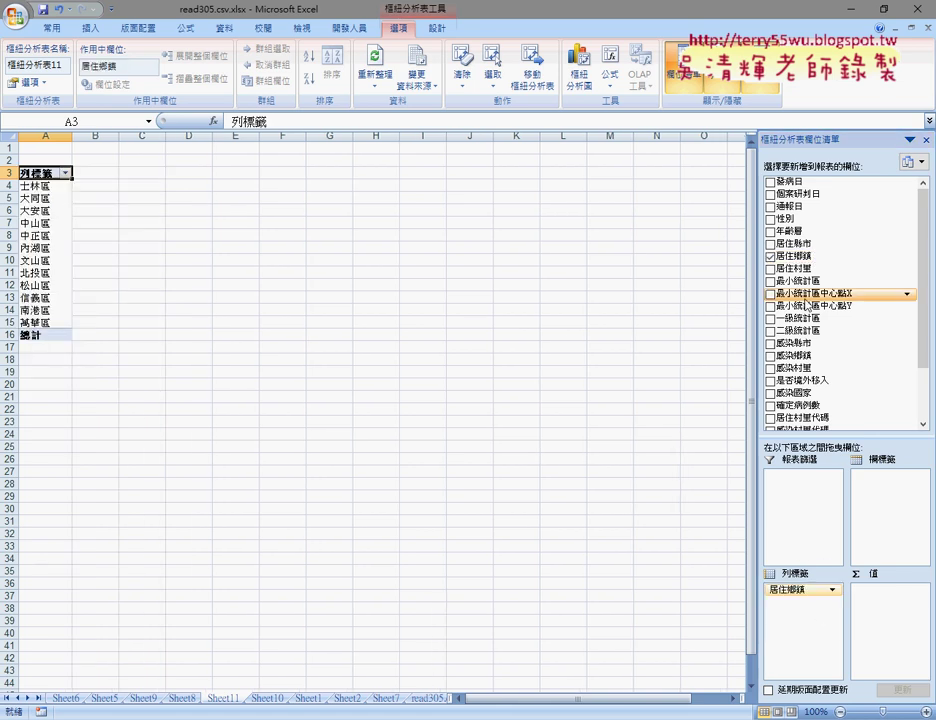
{"action": "left_click_drag", "start_coordinate": [805, 262], "coordinate": [877, 601]}
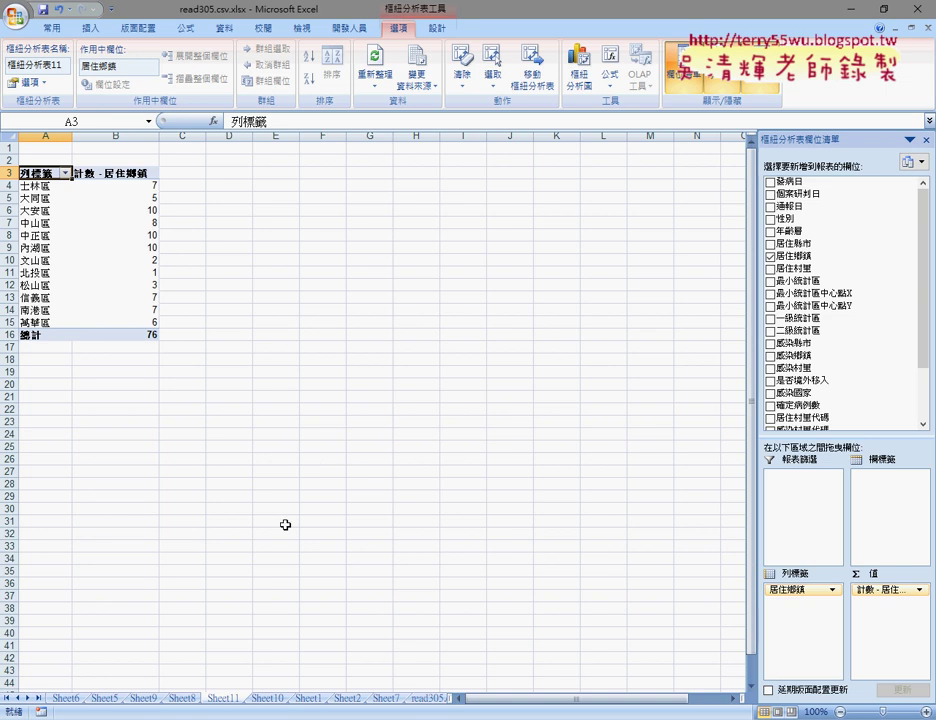
{"action": "left_click", "coordinate": [310, 699]}
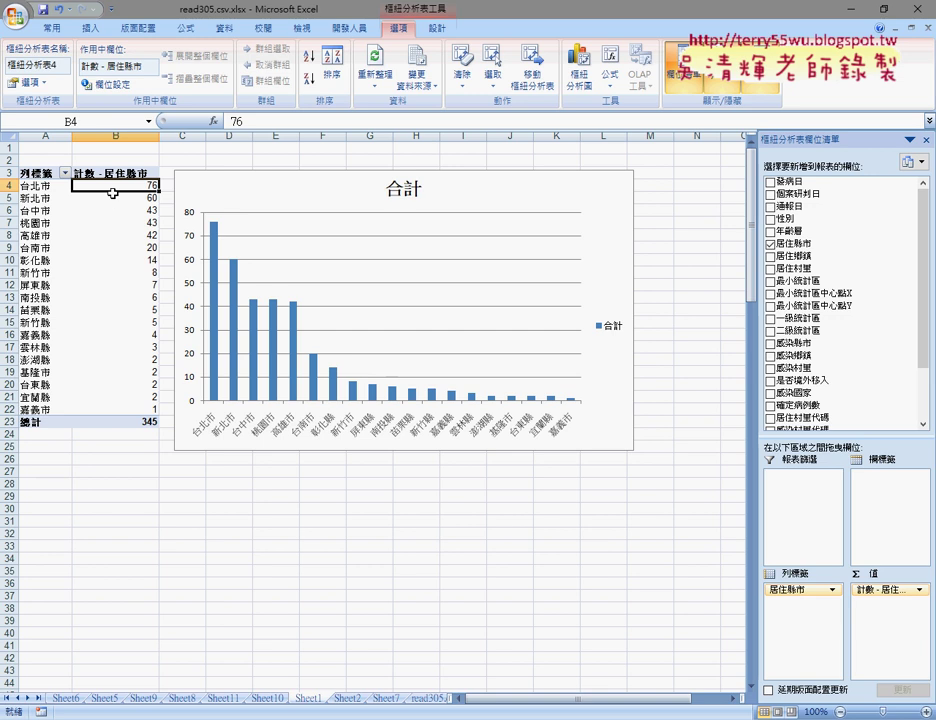
- Add 居住鄉鎮 below 居住縣市 in Row Labels so districts nest under each county
{"action": "mouse_move", "coordinate": [113, 193]}
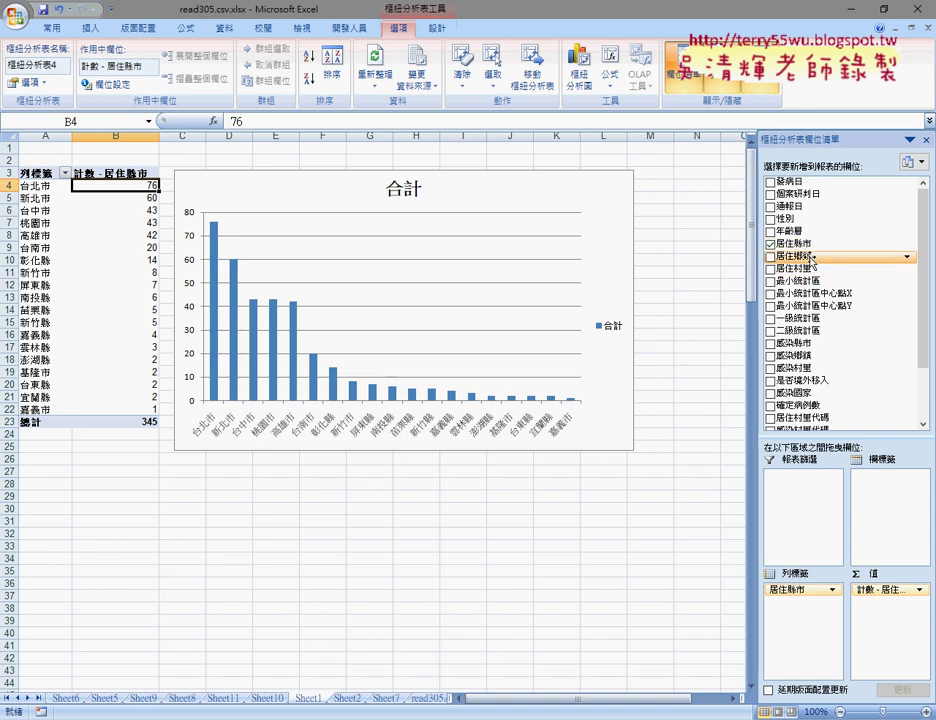
{"action": "mouse_move", "coordinate": [812, 263]}
{"action": "left_mouse_down"}
{"action": "mouse_move", "coordinate": [830, 548]}
{"action": "mouse_move", "coordinate": [803, 615]}
{"action": "left_mouse_up"}
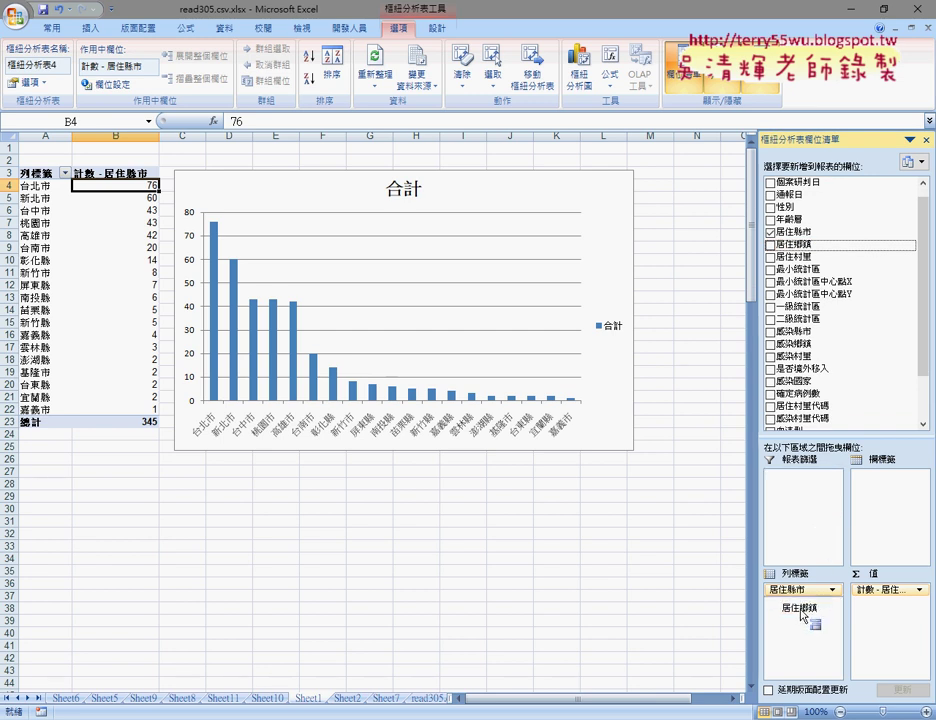
{"action": "left_click_drag", "start_coordinate": [803, 615], "coordinate": [803, 614]}
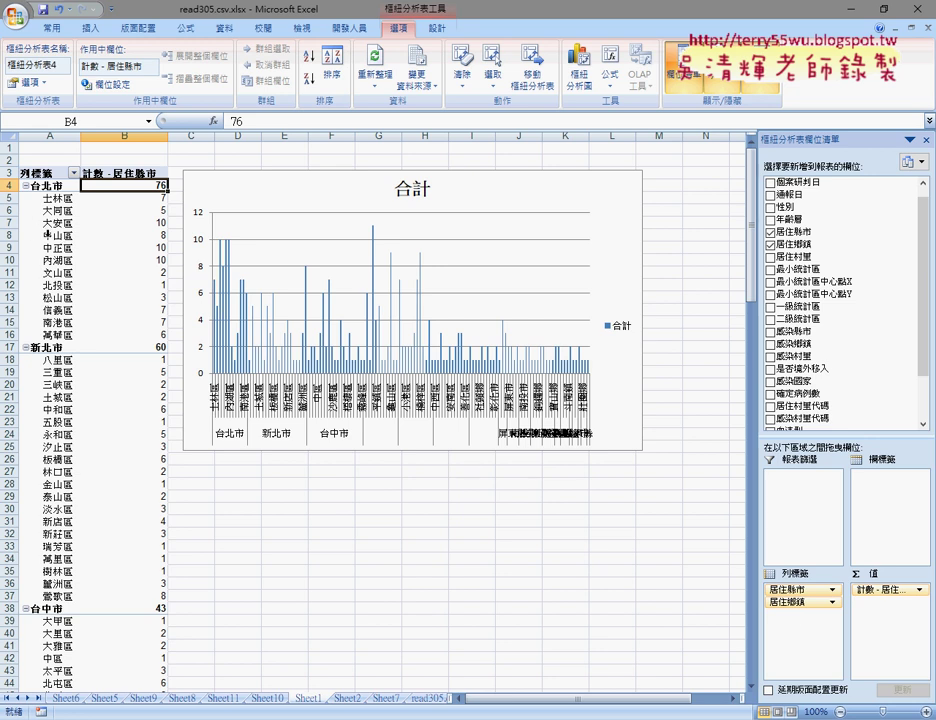
{"action": "scroll", "coordinate": [60, 290], "scroll_direction": "down", "scroll_amount": 3}
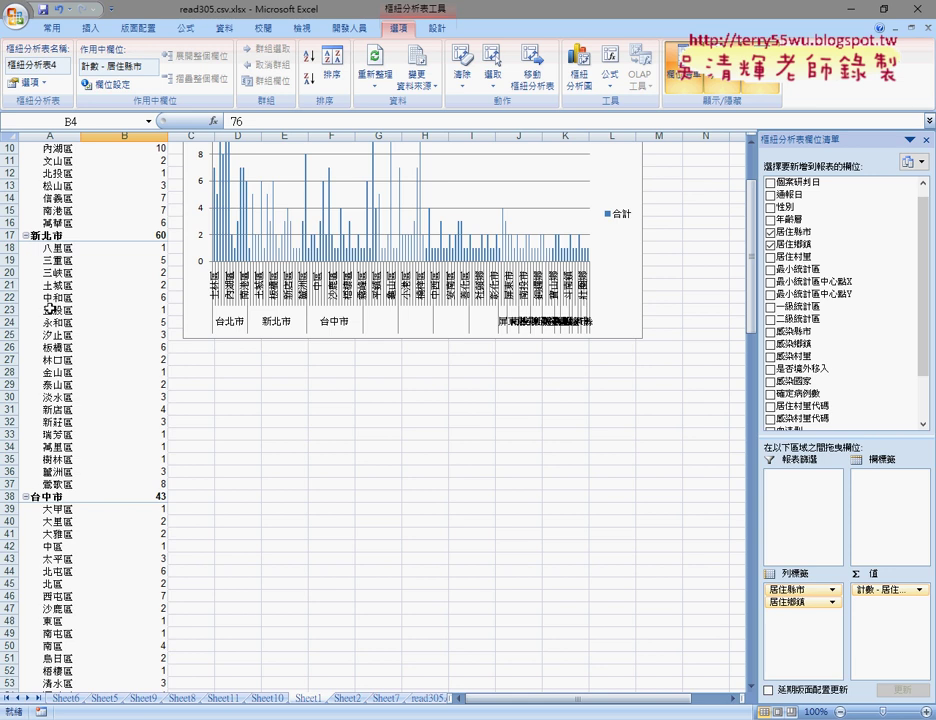
{"action": "scroll", "coordinate": [48, 310], "scroll_direction": "down", "scroll_amount": 3}
{"action": "scroll", "coordinate": [48, 310], "scroll_direction": "down", "scroll_amount": 1}
{"action": "scroll", "coordinate": [48, 311], "scroll_direction": "up", "scroll_amount": 7}
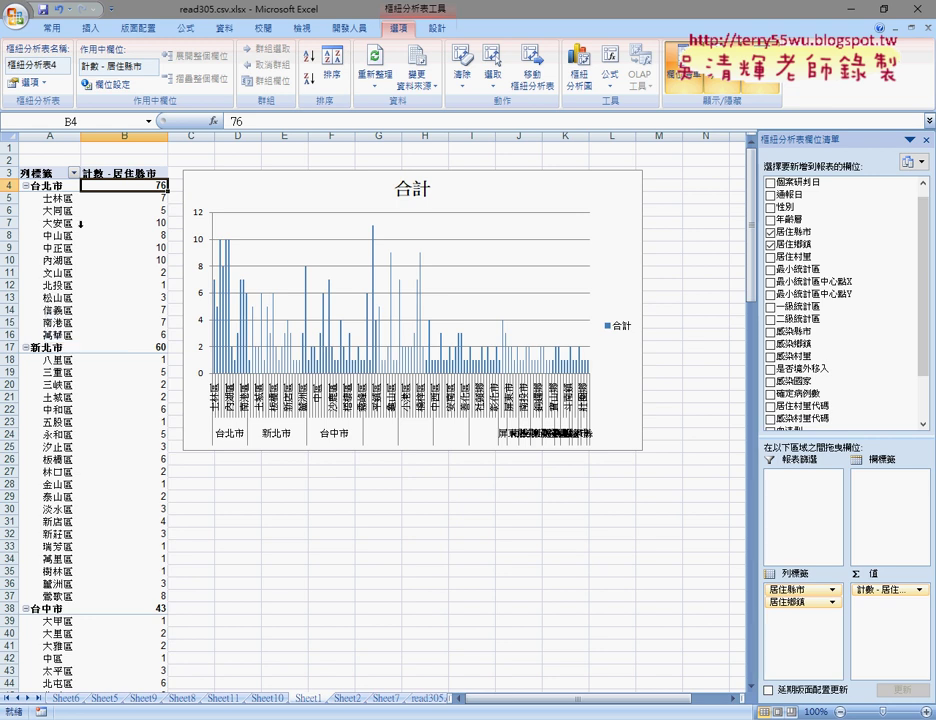
- Filter the pivot and chart to 台北市 only, then select its twelve district counts totaling 76
{"action": "left_click", "coordinate": [73, 173]}
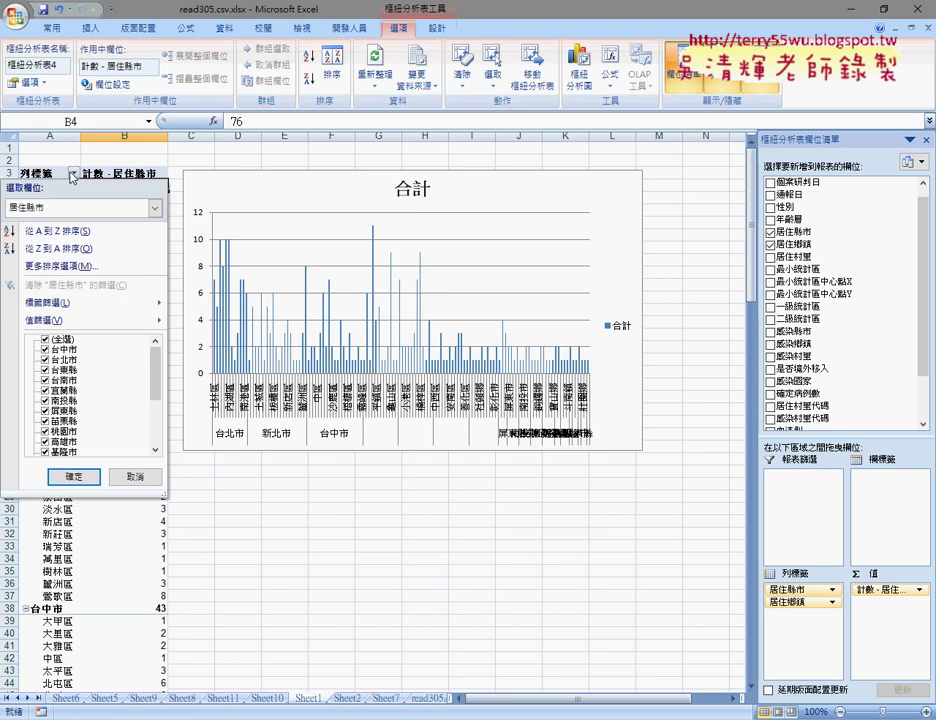
{"action": "left_click", "coordinate": [44, 340]}
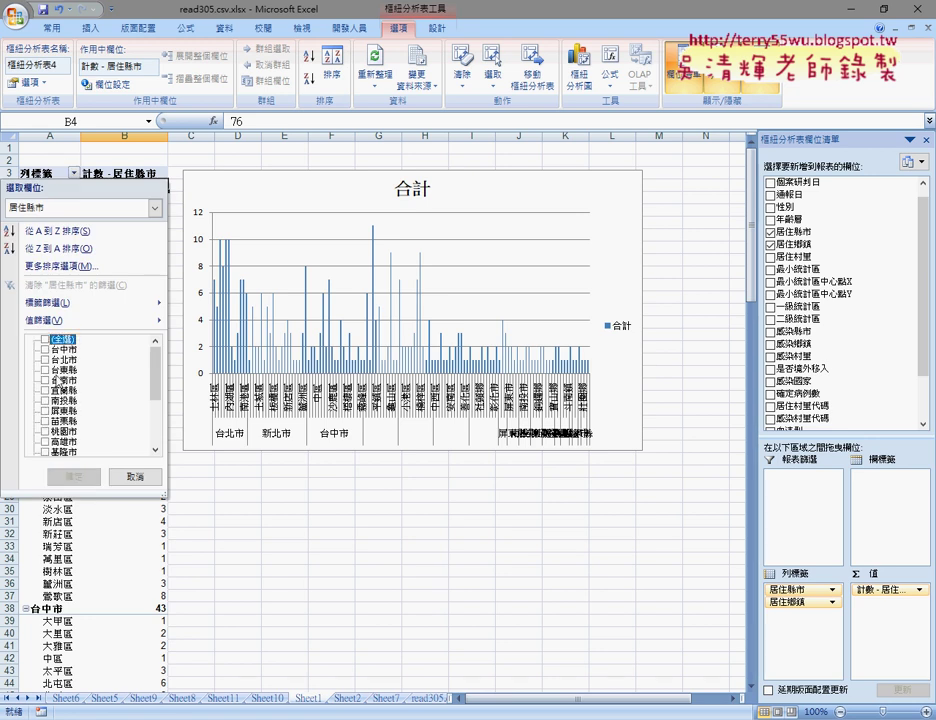
{"action": "left_click", "coordinate": [45, 359]}
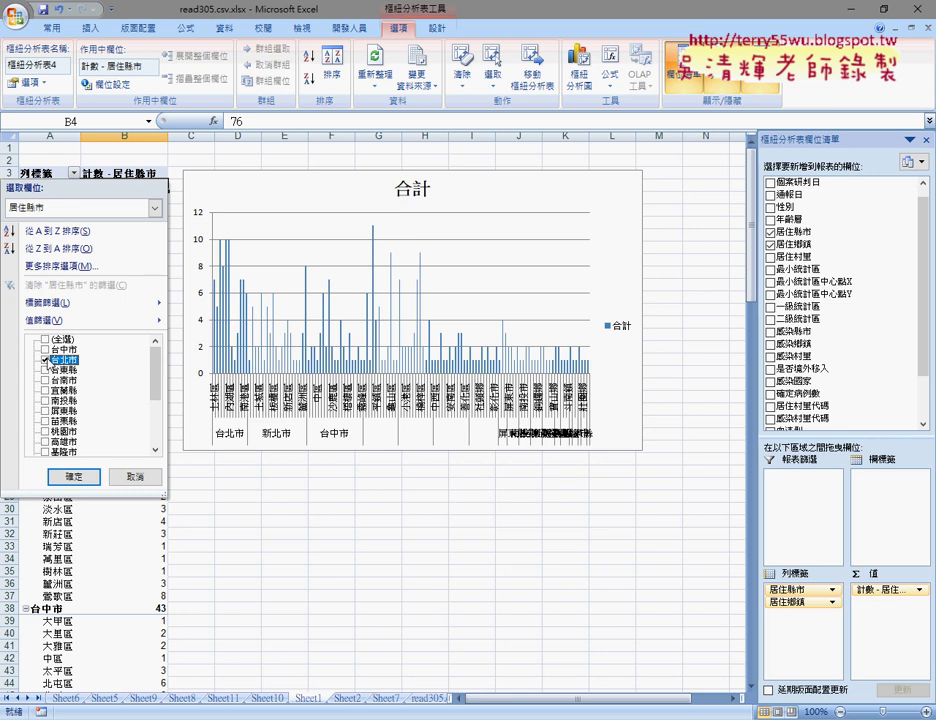
{"action": "left_click", "coordinate": [76, 476]}
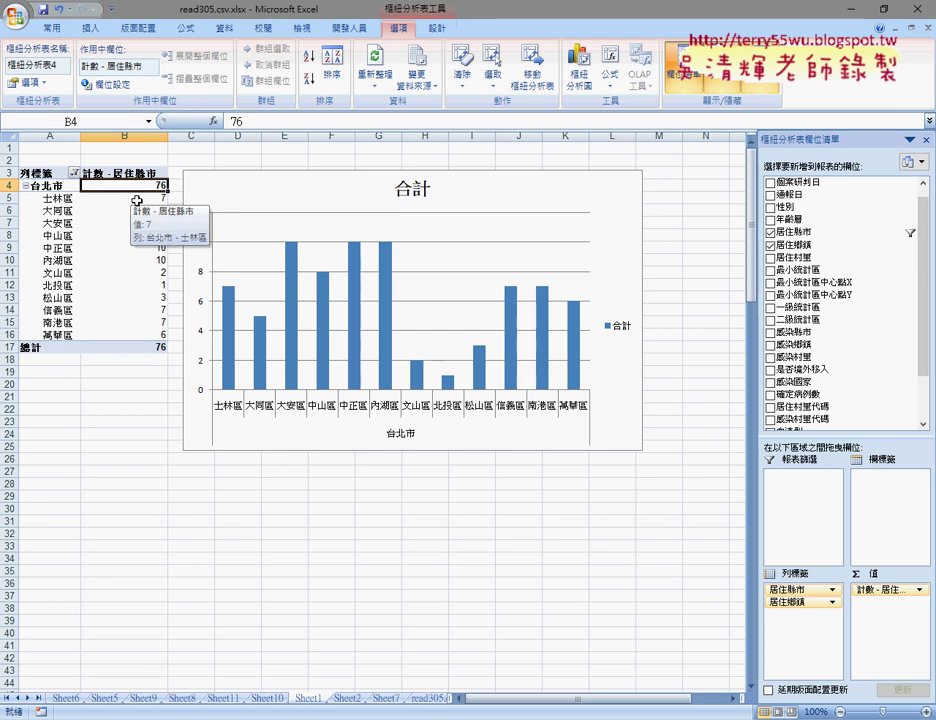
{"action": "left_click_drag", "start_coordinate": [130, 199], "coordinate": [133, 337]}
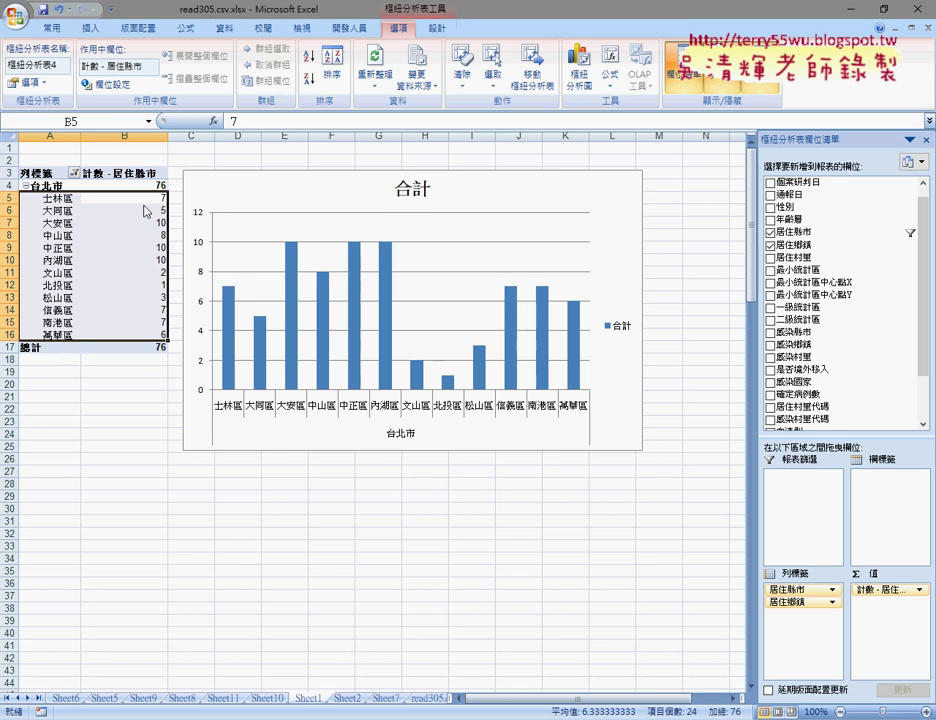
{"action": "mouse_move", "coordinate": [144, 205]}
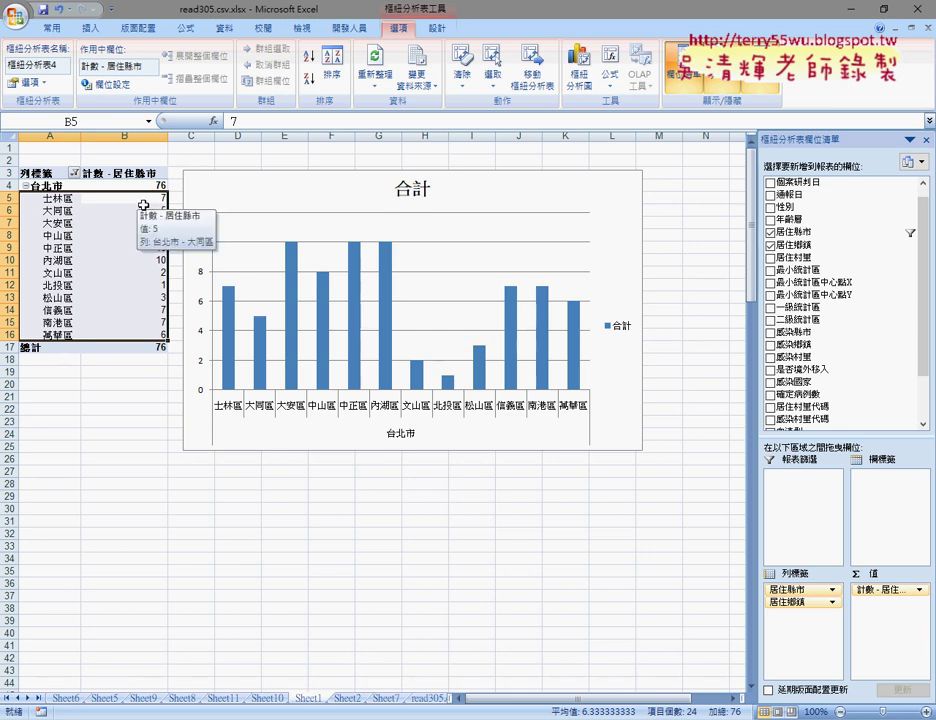
- Compare the 範例輸出 district counts and highlight item d's Taipei latest-case-date requirement
{"action": "key", "text": "alt+Tab"}
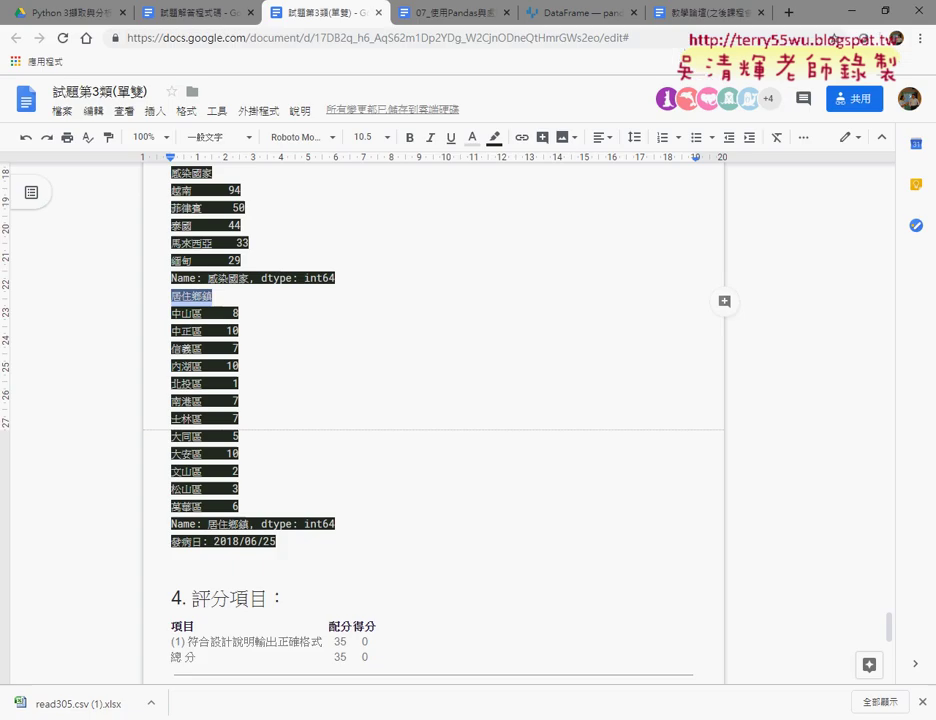
{"action": "scroll", "coordinate": [430, 400], "scroll_direction": "down", "scroll_amount": 1}
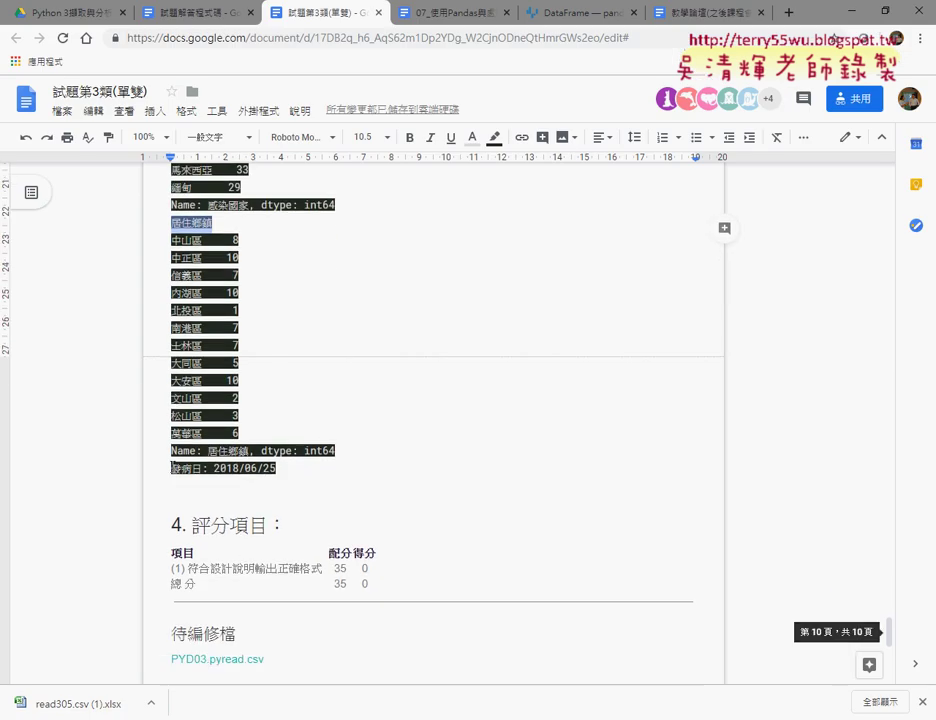
{"action": "left_click_drag", "start_coordinate": [171, 468], "coordinate": [279, 468]}
{"action": "scroll", "coordinate": [279, 468], "scroll_direction": "up", "scroll_amount": 3}
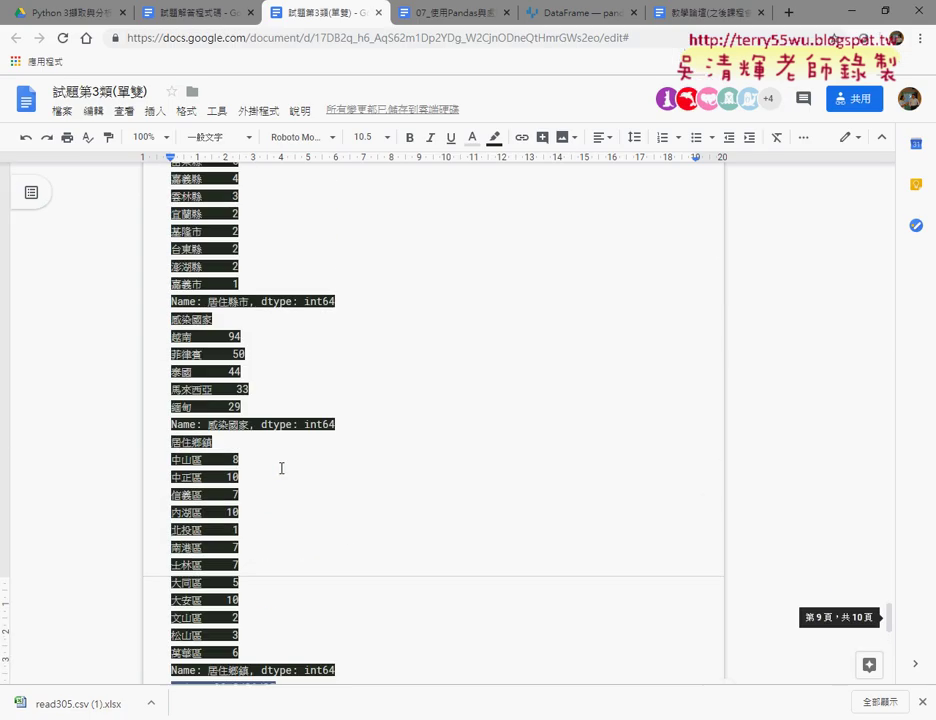
{"action": "scroll", "coordinate": [279, 468], "scroll_direction": "up", "scroll_amount": 5}
{"action": "scroll", "coordinate": [280, 468], "scroll_direction": "up", "scroll_amount": 3}
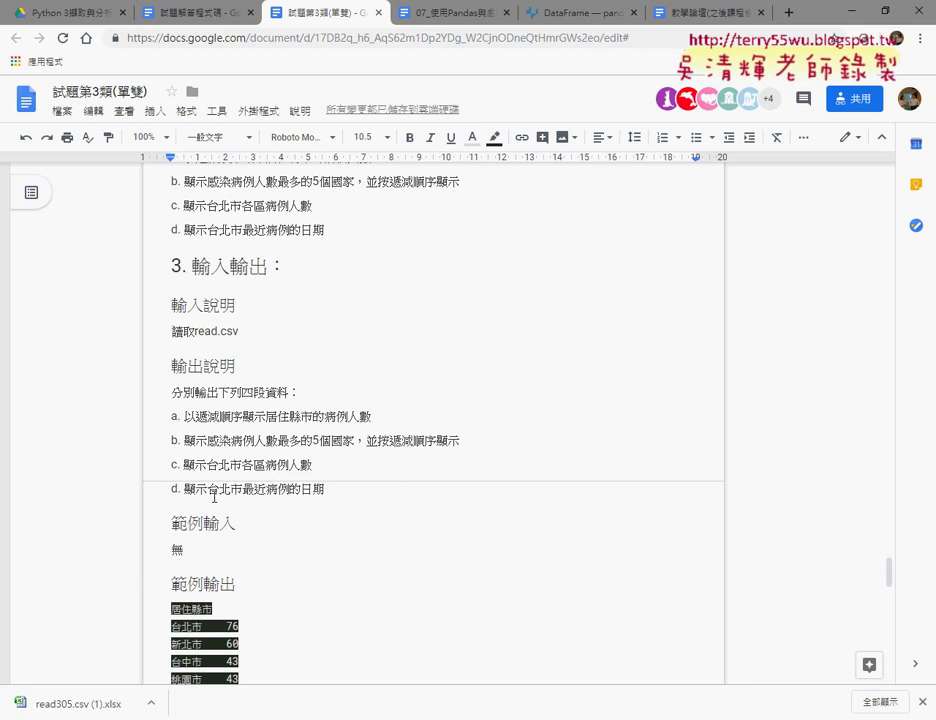
{"action": "left_click_drag", "start_coordinate": [207, 489], "coordinate": [326, 488]}
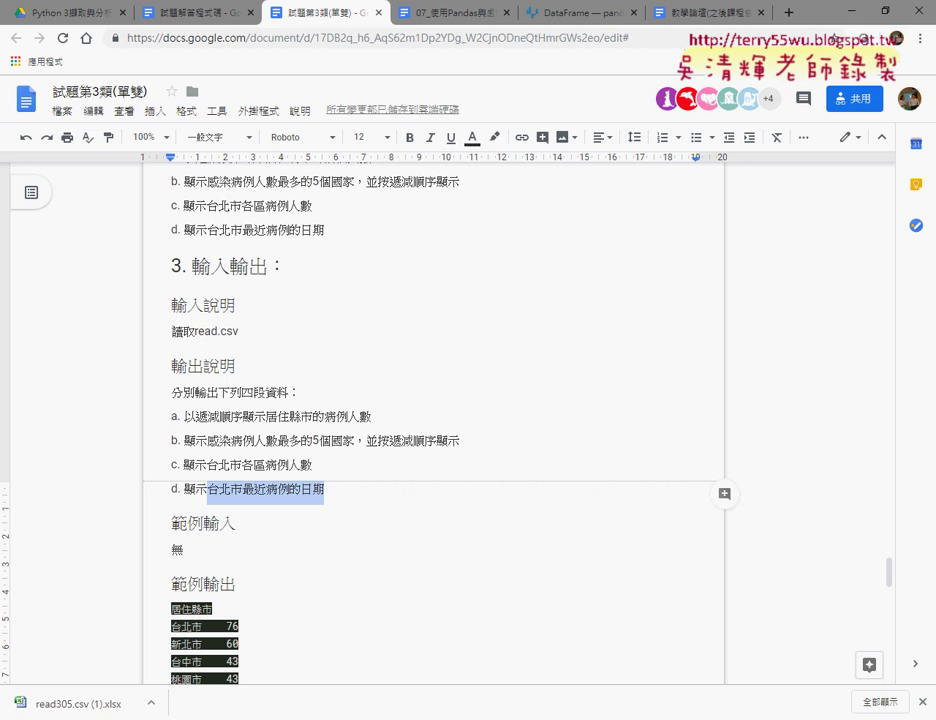
{"action": "left_click", "coordinate": [318, 715]}
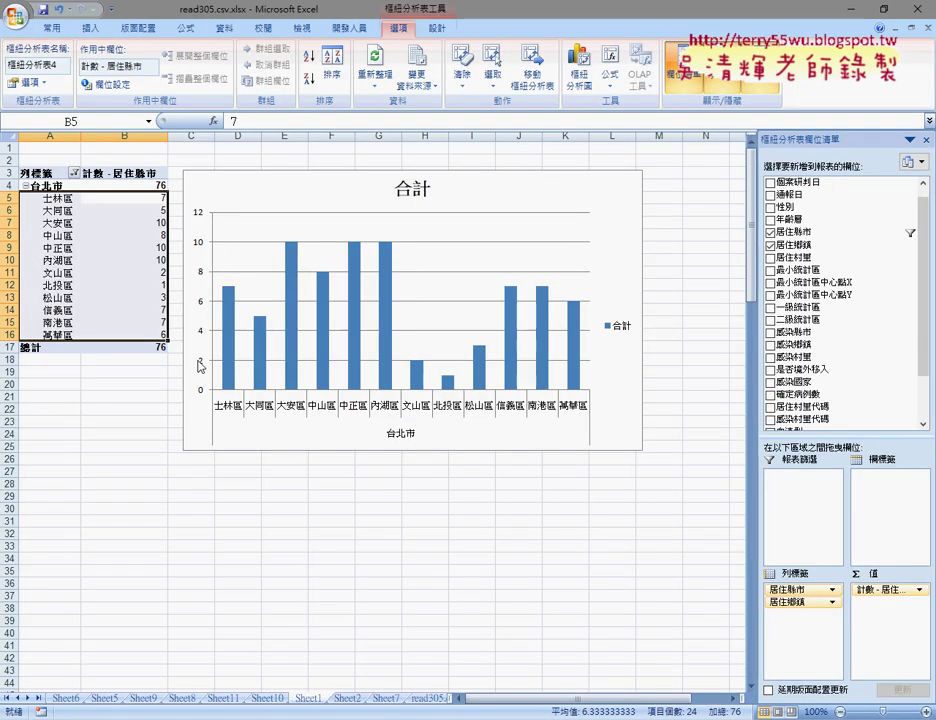
- Sort Sheet8's case records by 發病日 from newest to oldest
{"action": "left_click", "coordinate": [145, 700]}
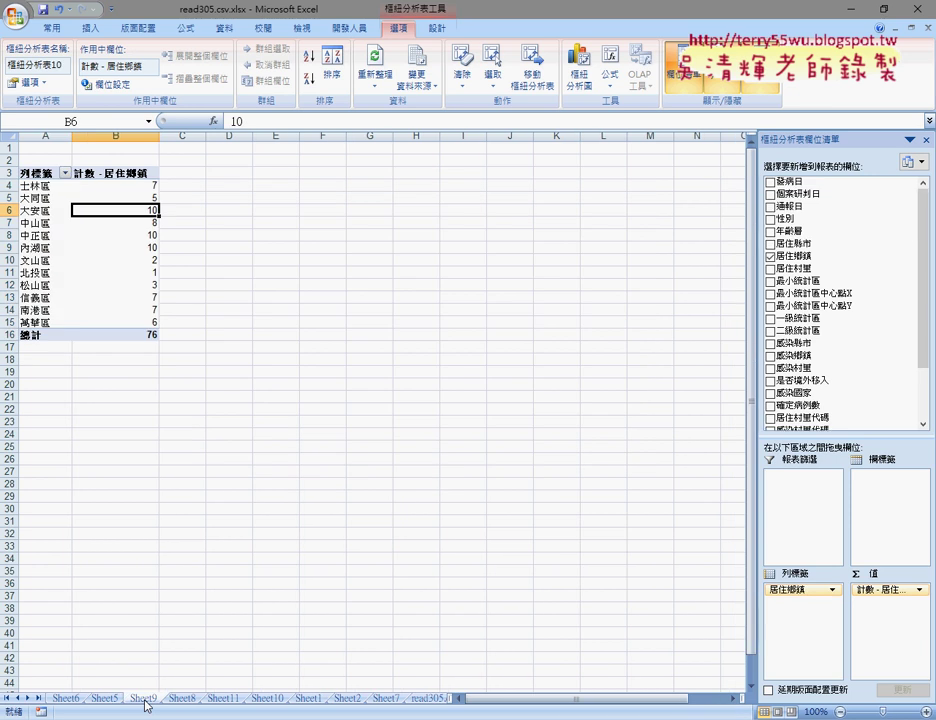
{"action": "left_click", "coordinate": [175, 701]}
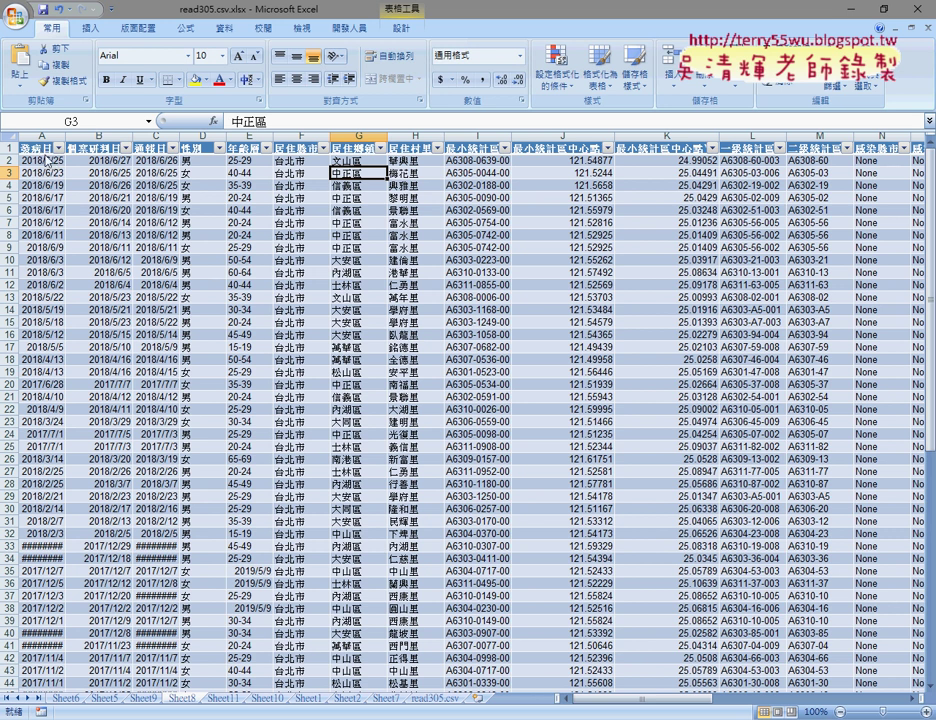
{"action": "left_click", "coordinate": [41, 136]}
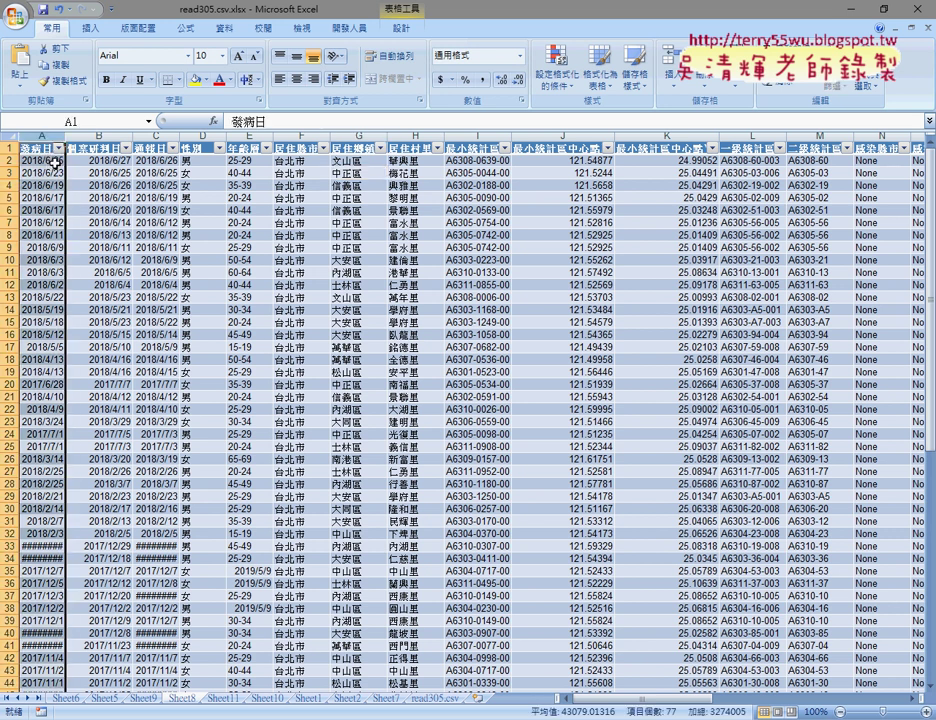
{"action": "left_click", "coordinate": [50, 160]}
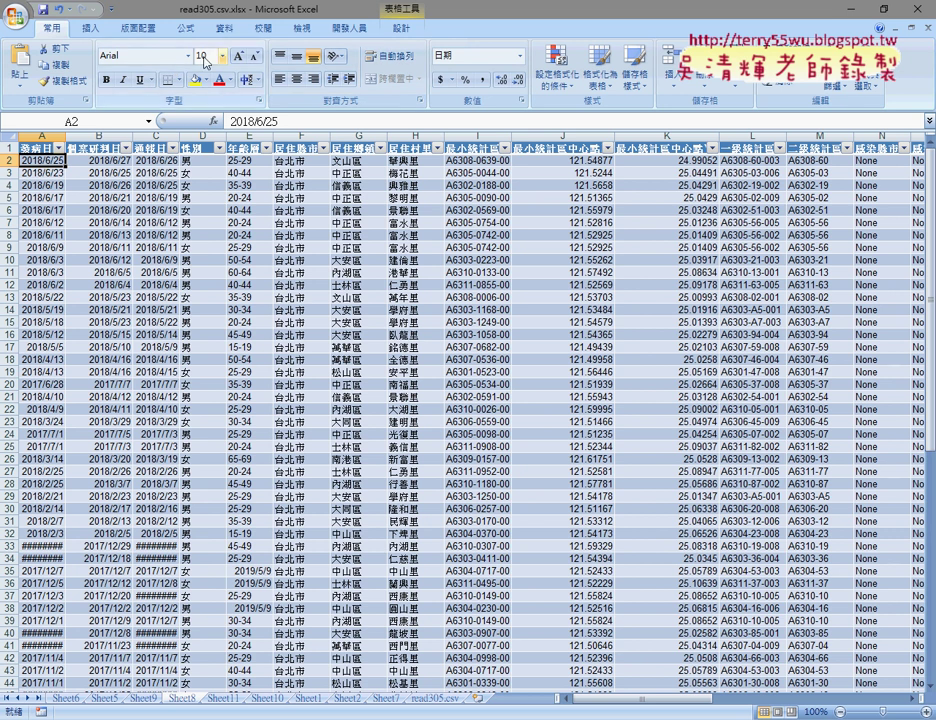
{"action": "left_click", "coordinate": [224, 28]}
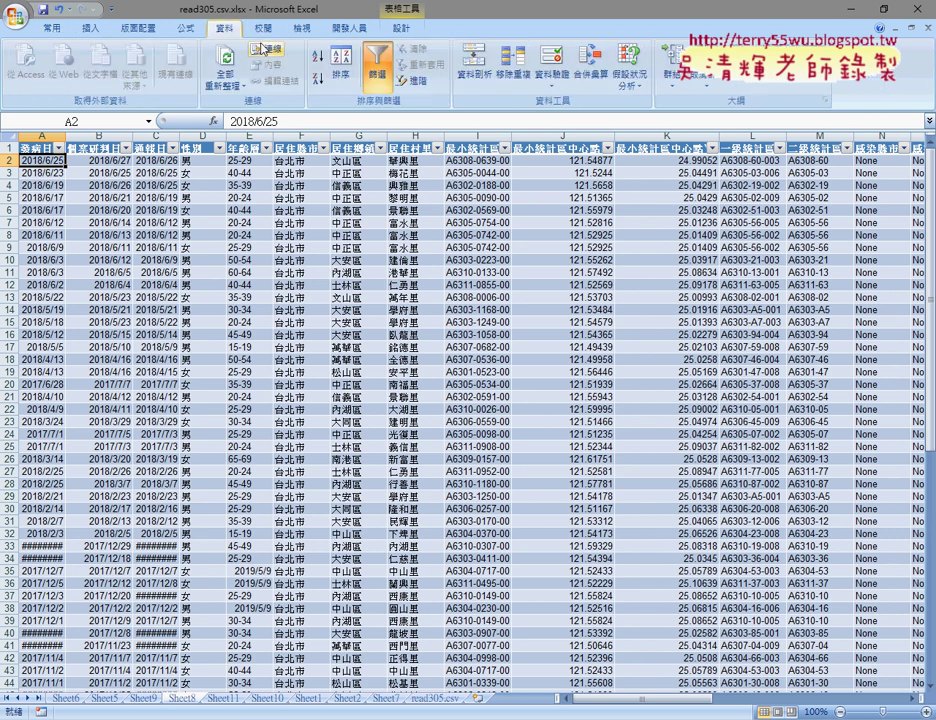
{"action": "left_click", "coordinate": [318, 80]}
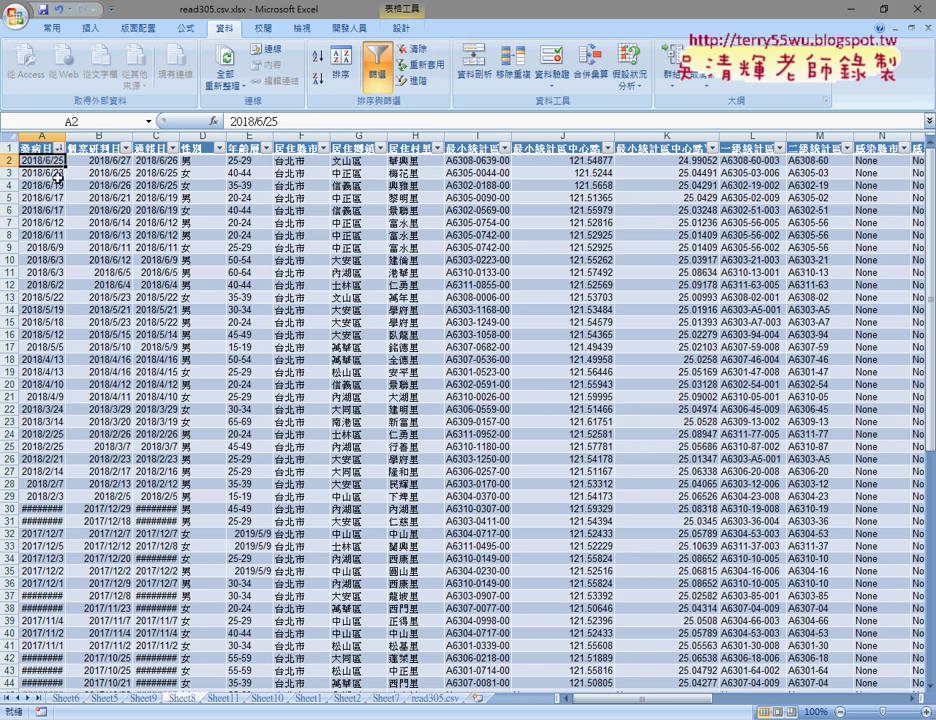
- Check the oldest onset date in row 77, then return to cell A2 via the Name Box
{"action": "scroll", "coordinate": [60, 200], "scroll_direction": "down", "scroll_amount": 1}
{"action": "scroll", "coordinate": [64, 218], "scroll_direction": "down", "scroll_amount": 3}
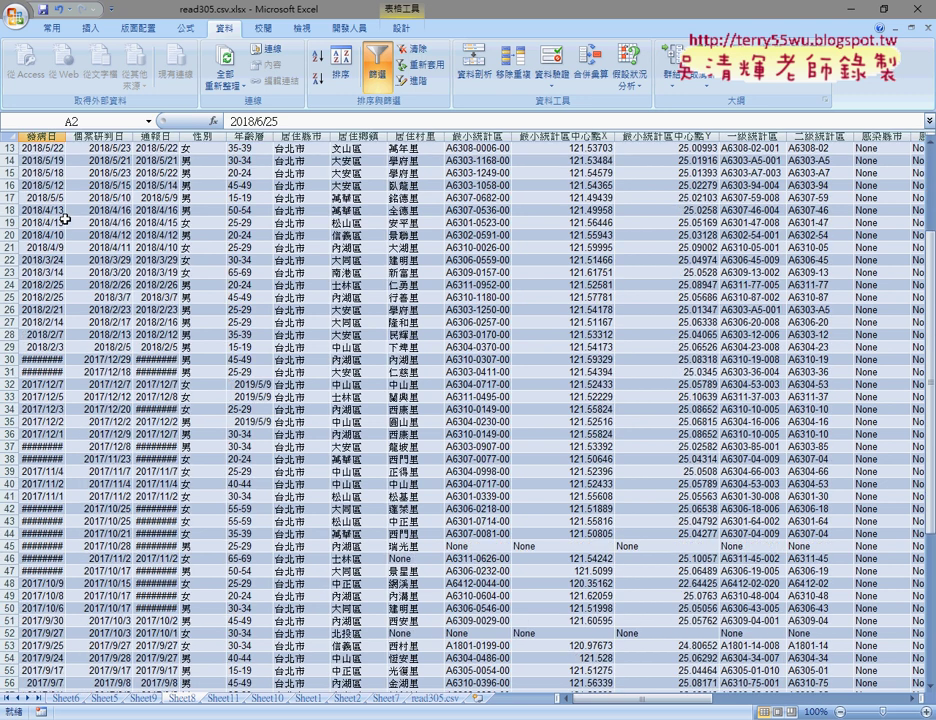
{"action": "scroll", "coordinate": [64, 218], "scroll_direction": "down", "scroll_amount": 10}
{"action": "scroll", "coordinate": [66, 218], "scroll_direction": "down", "scroll_amount": 4}
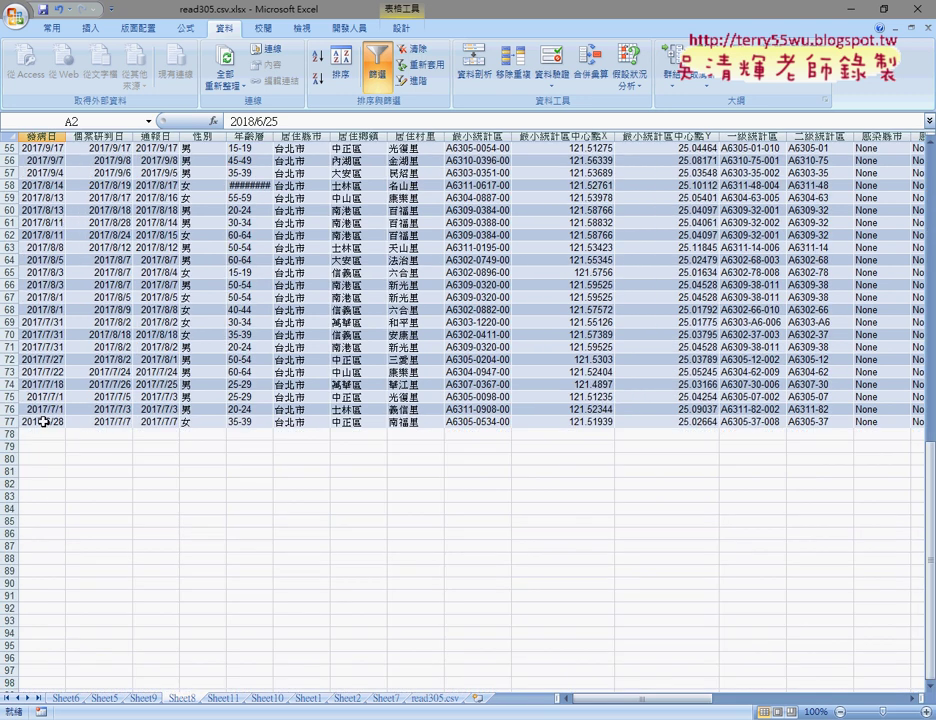
{"action": "left_click", "coordinate": [44, 422]}
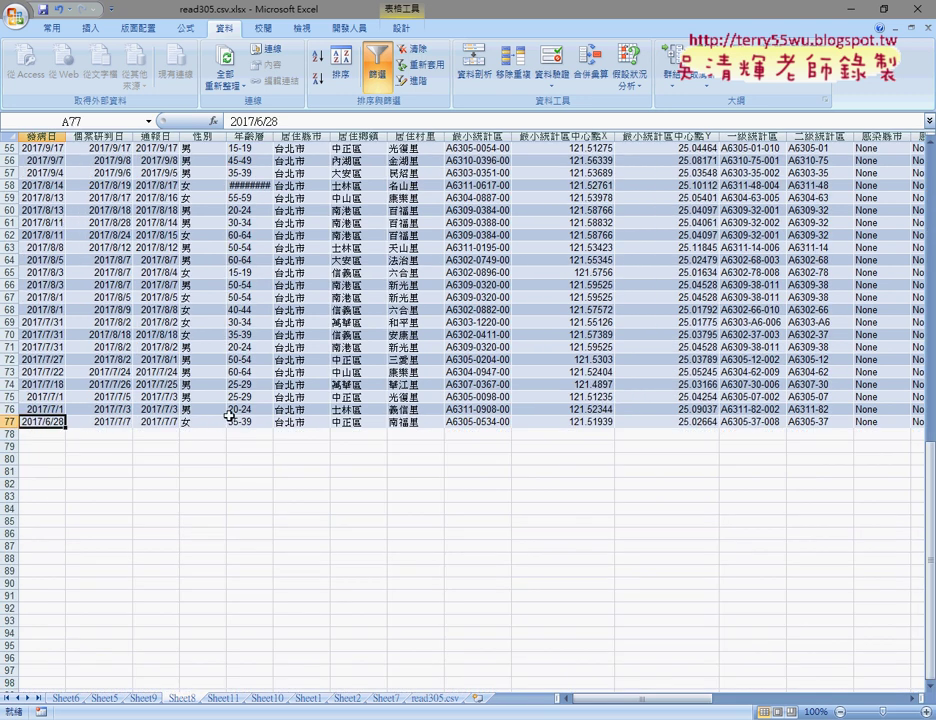
{"action": "scroll", "coordinate": [229, 410], "scroll_direction": "up", "scroll_amount": 3}
{"action": "scroll", "coordinate": [234, 360], "scroll_direction": "up", "scroll_amount": 8}
{"action": "scroll", "coordinate": [237, 362], "scroll_direction": "up", "scroll_amount": 7}
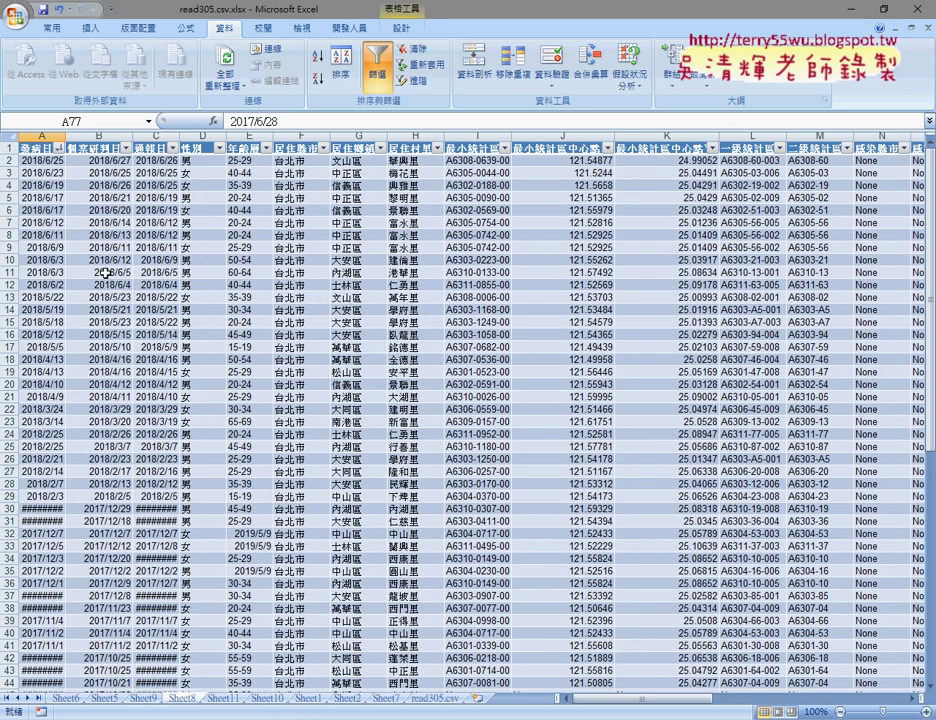
{"action": "left_click", "coordinate": [38, 120]}
{"action": "type", "text": "A2"}
{"action": "key", "text": "Return"}
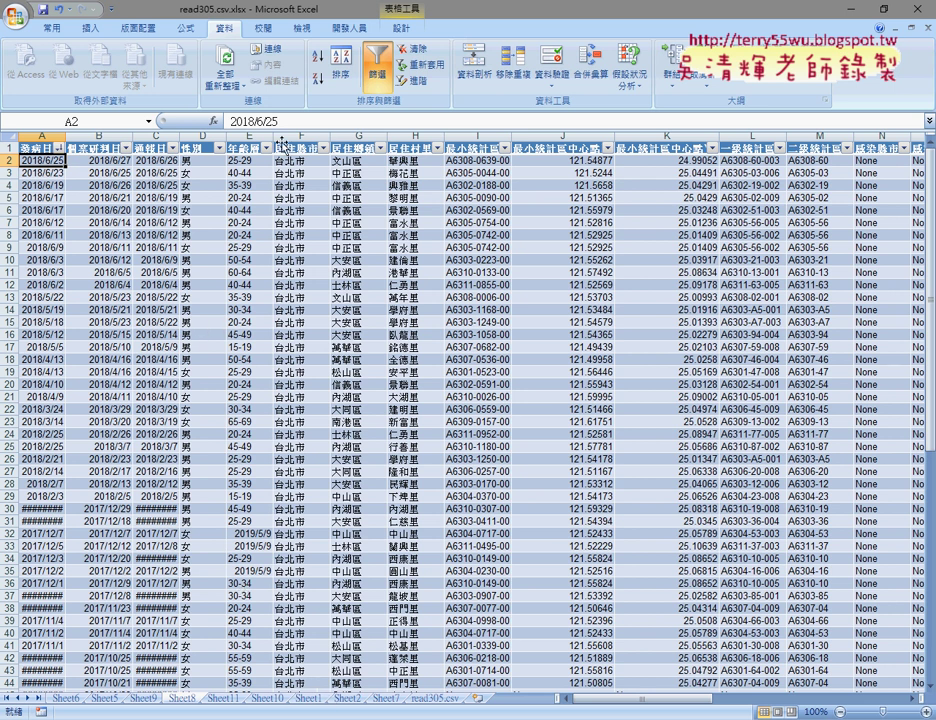
- Show Sheet11's district pivot and select A4:B15, 士林區 7 to 萬華區 6, totaling 76
{"action": "left_click", "coordinate": [223, 700]}
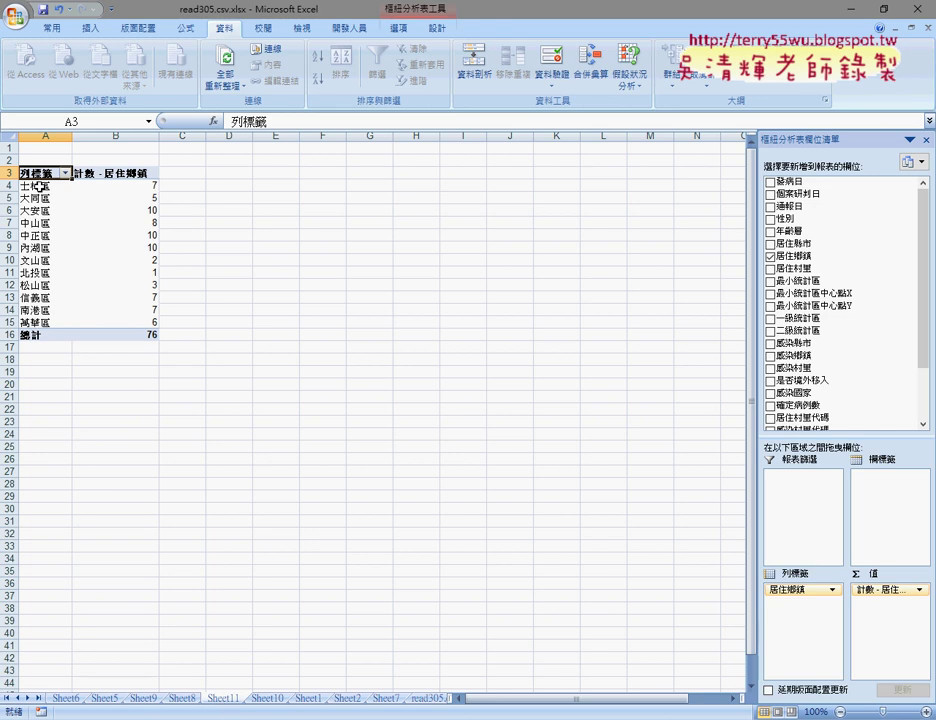
{"action": "left_click_drag", "start_coordinate": [30, 185], "coordinate": [130, 322]}
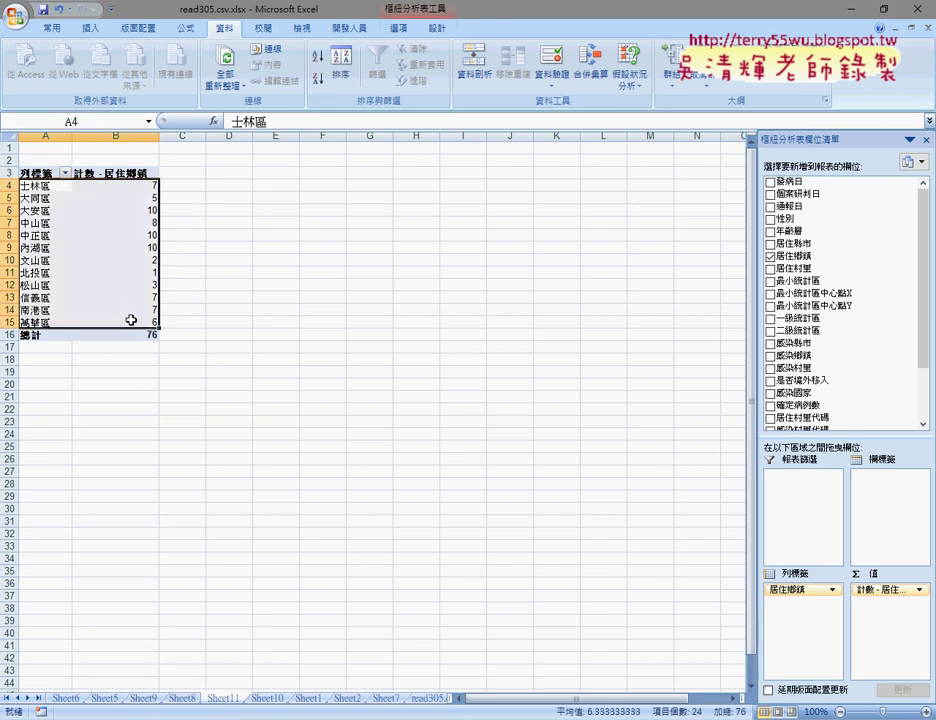